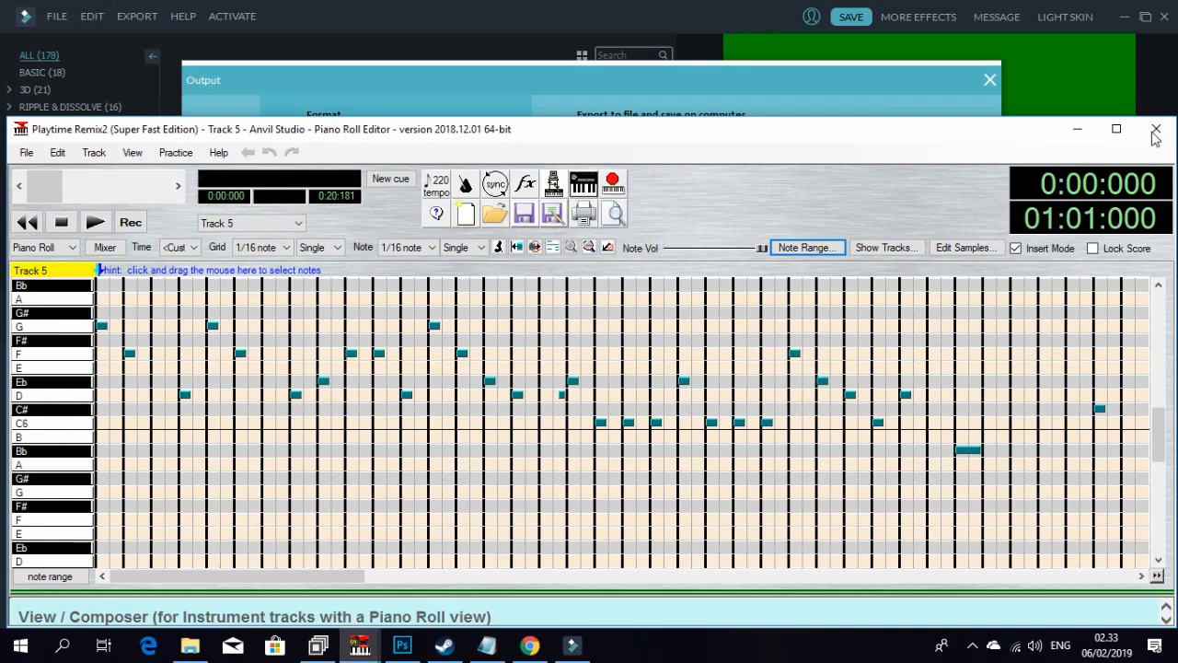
Step: Maximize the Anvil Studio window and create a new song
{"action": "left_click", "coordinate": [1116, 129]}
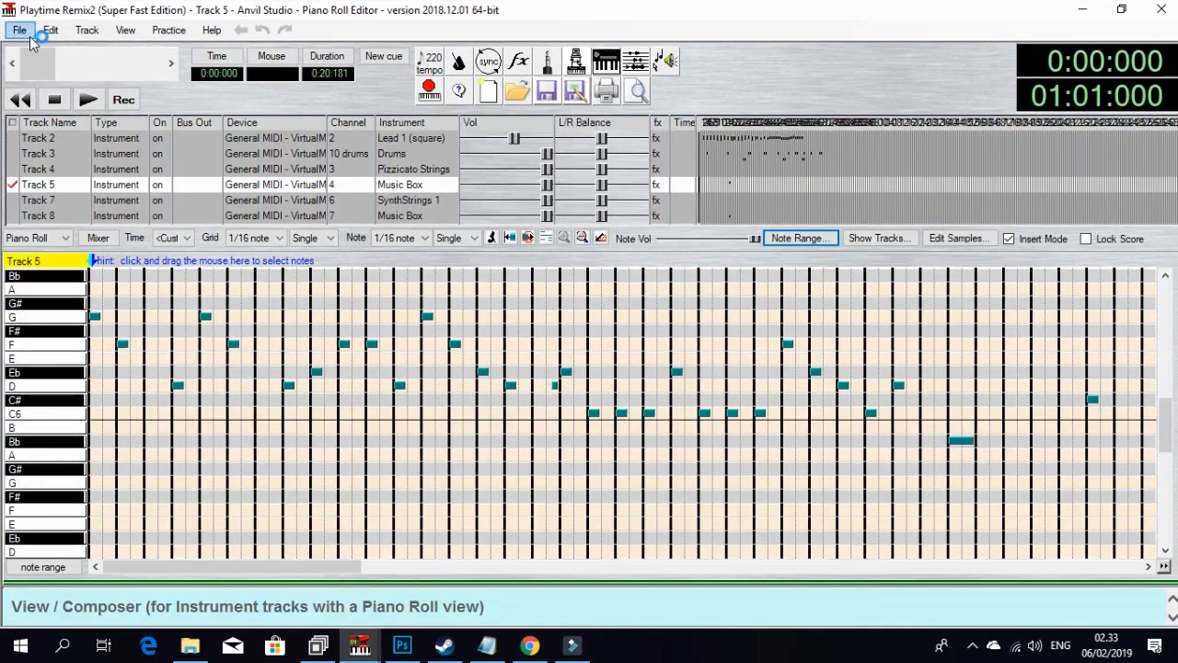
{"action": "left_click", "coordinate": [24, 36]}
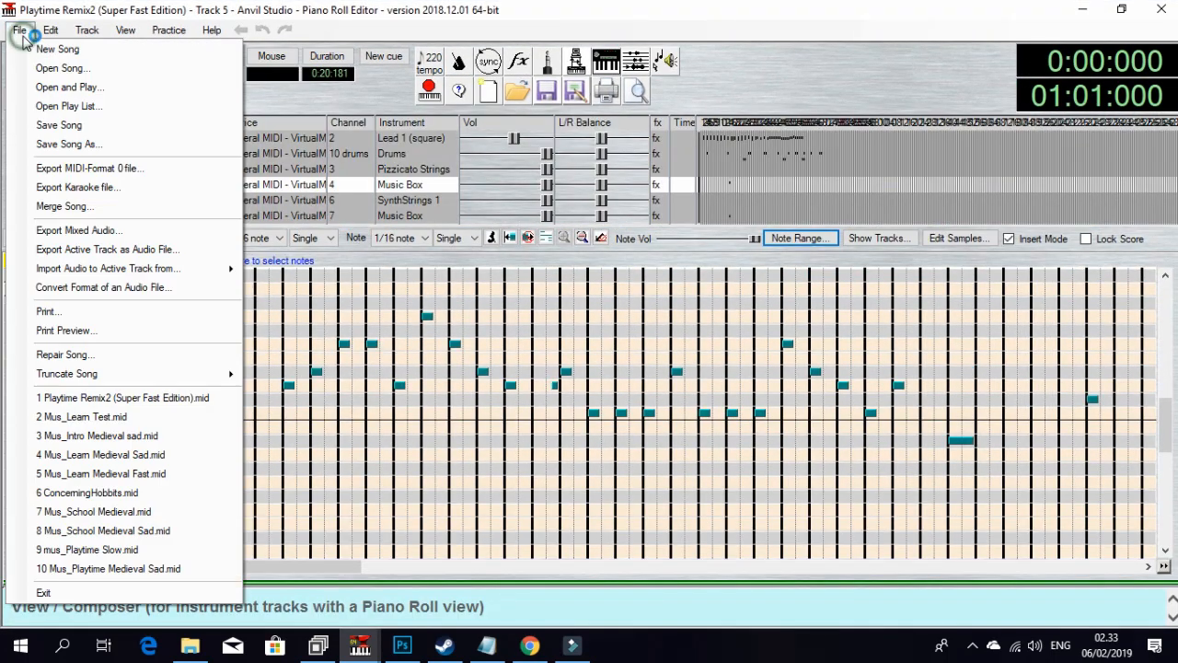
{"action": "left_click", "coordinate": [90, 49]}
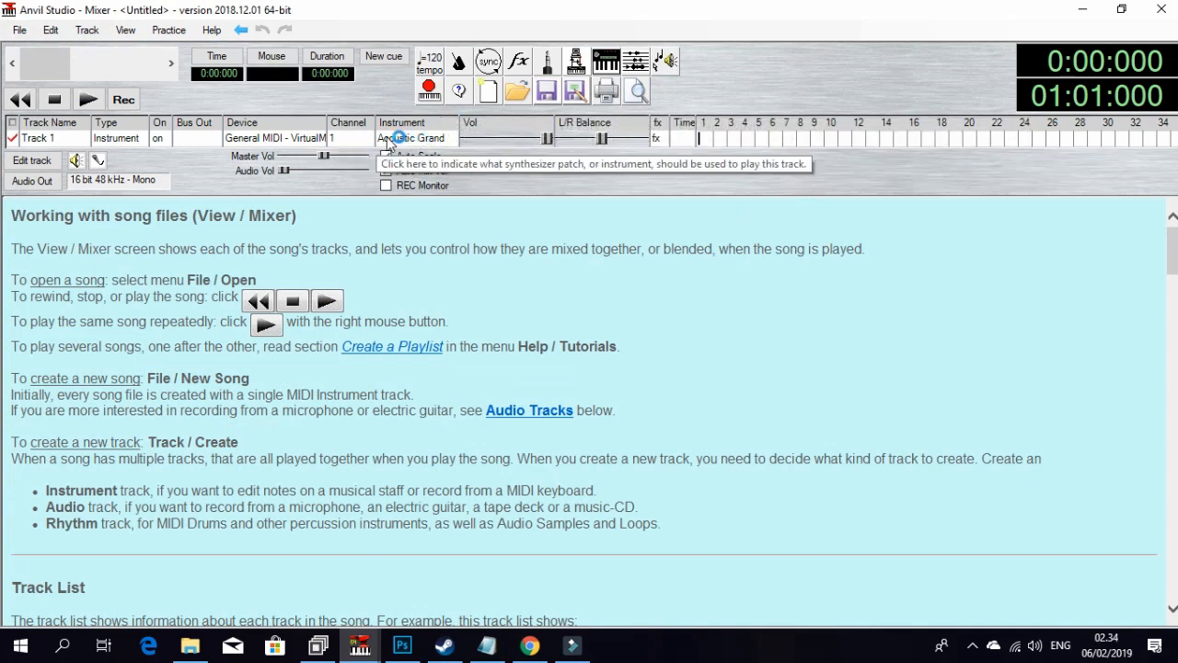
Step: Set the instrument of Track 1 to 99 - FX 3 (crystal)
{"action": "left_click", "coordinate": [426, 138]}
{"action": "left_click_drag", "start_coordinate": [354, 449], "coordinate": [551, 436]}
{"action": "left_click", "coordinate": [539, 351]}
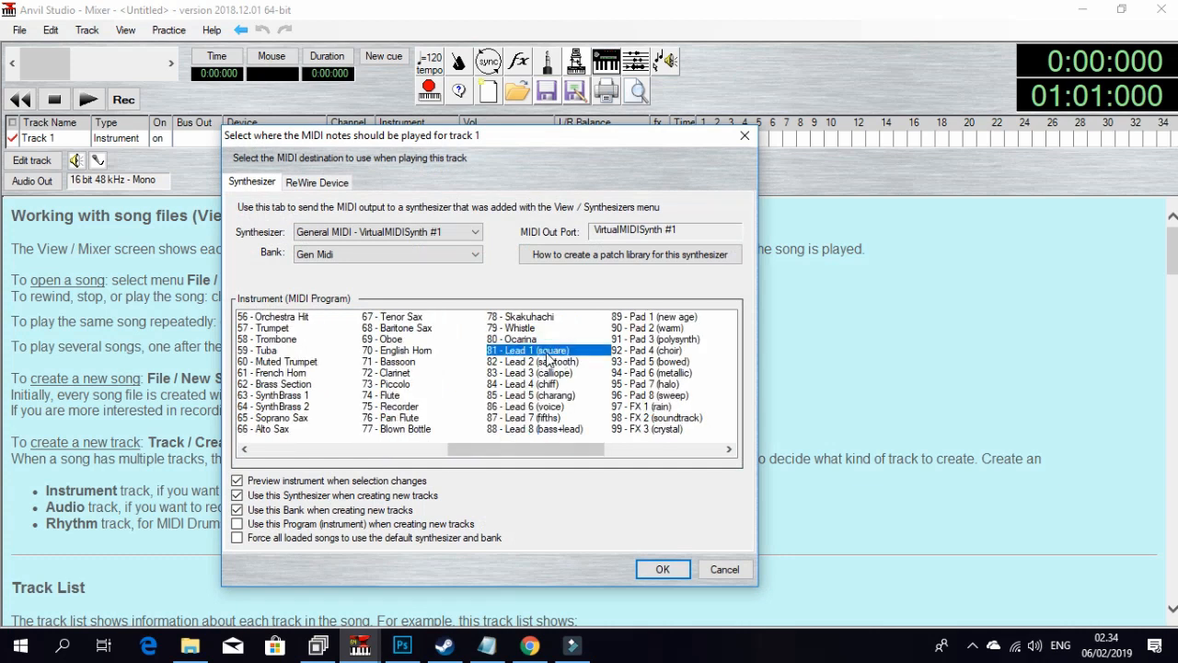
{"action": "left_click_drag", "start_coordinate": [483, 448], "coordinate": [523, 449]}
{"action": "left_click", "coordinate": [534, 429]}
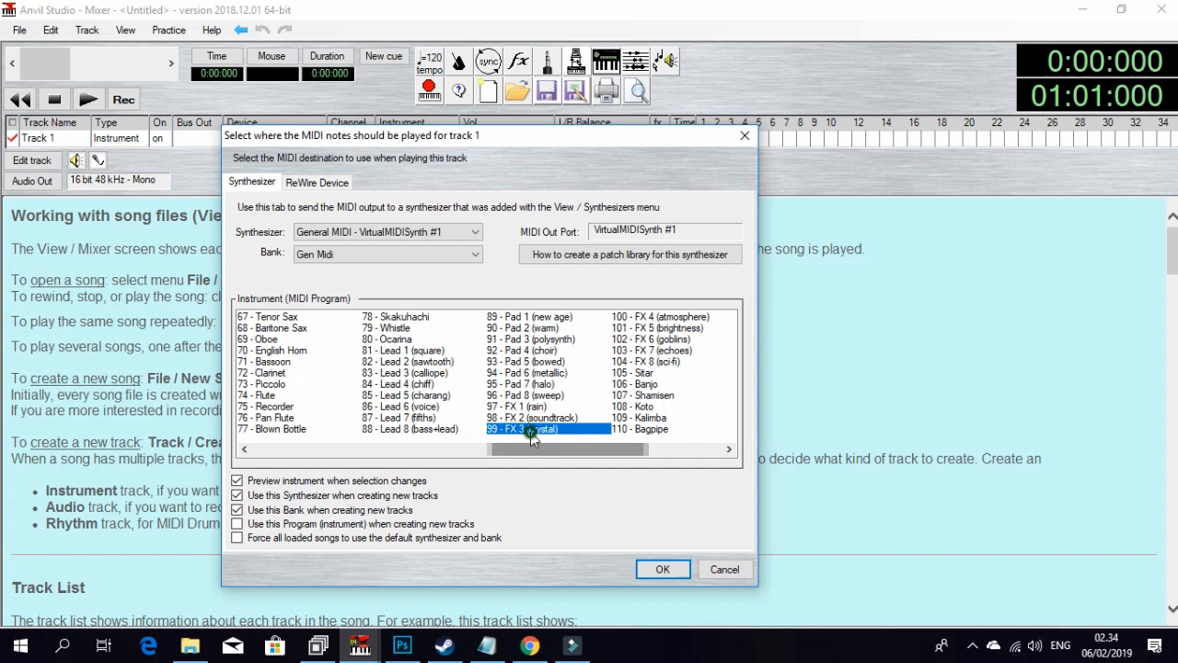
{"action": "left_click", "coordinate": [663, 569]}
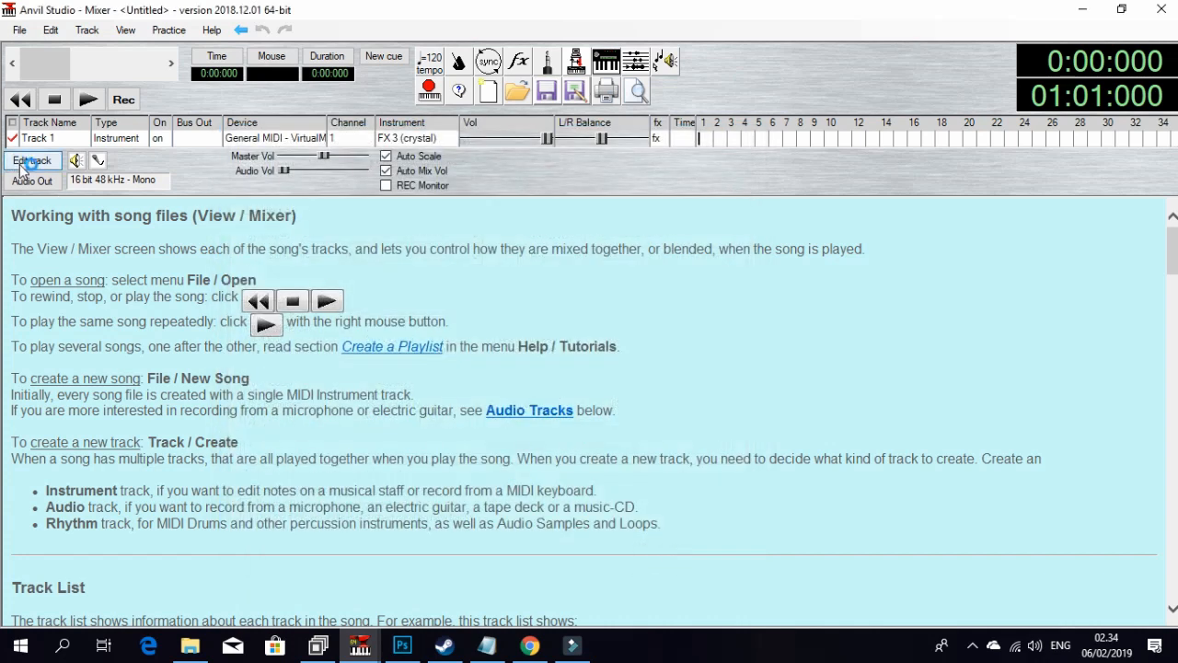
Step: Open Track 1 for editing in the piano roll
{"action": "left_click", "coordinate": [46, 164]}
{"action": "scroll", "coordinate": [69, 228], "scroll_direction": "up", "scroll_amount": 4}
{"action": "scroll", "coordinate": [63, 267], "scroll_direction": "up", "scroll_amount": 2}
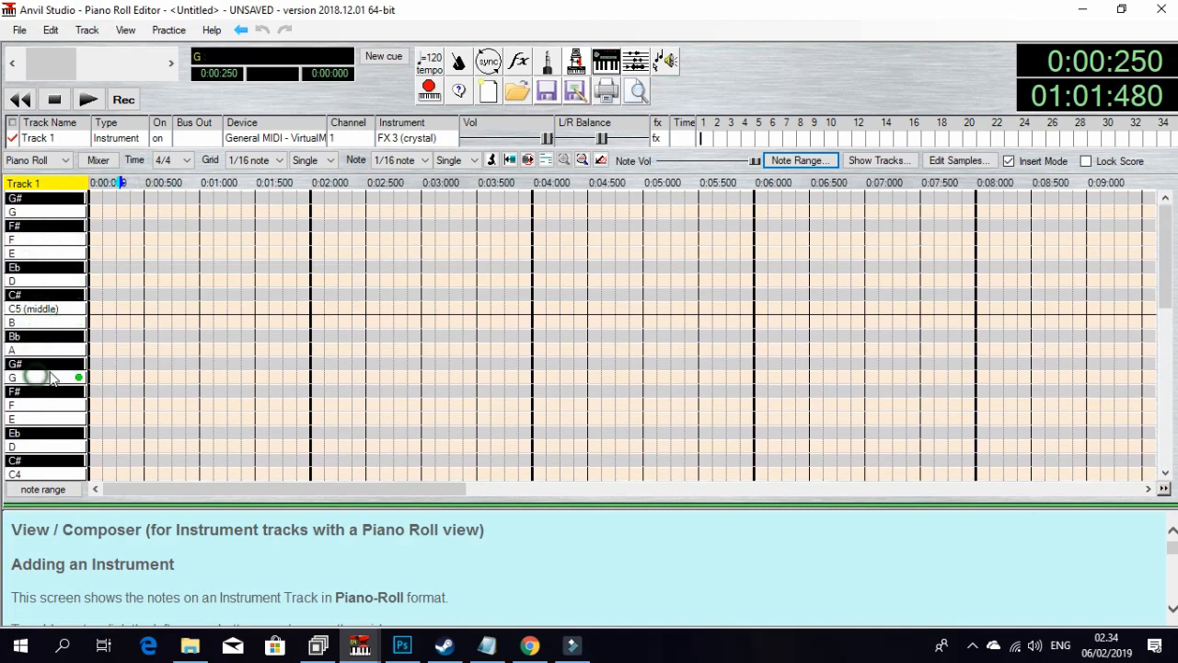
{"action": "left_click_drag", "start_coordinate": [92, 375], "coordinate": [155, 368]}
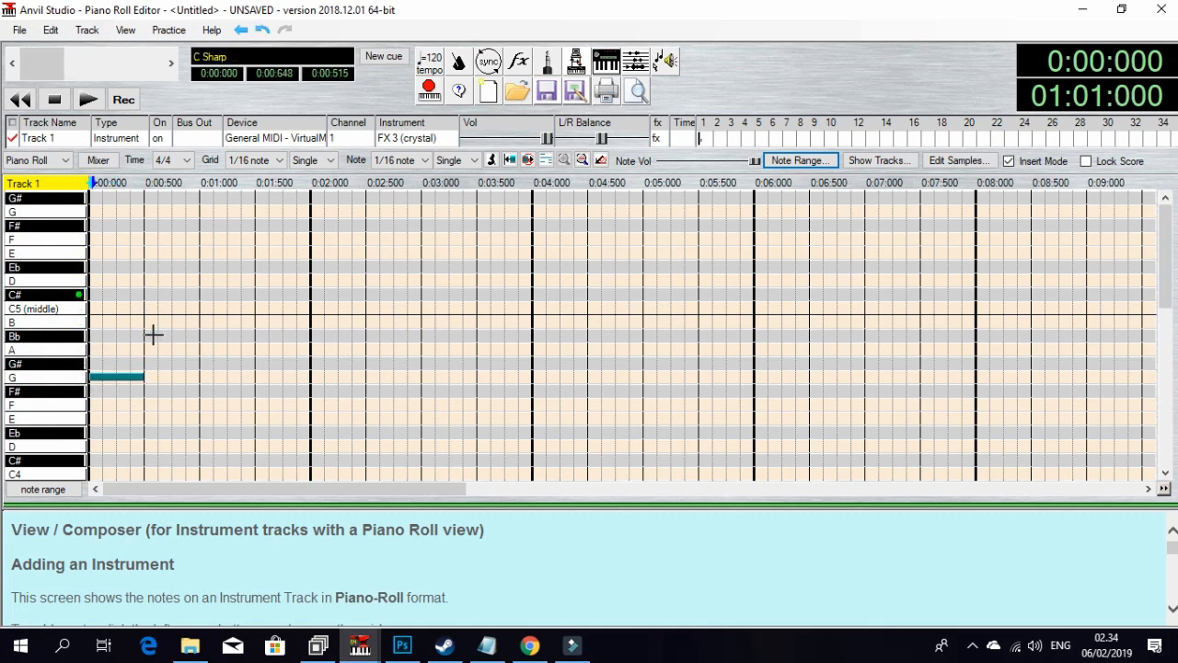
{"action": "left_click_drag", "start_coordinate": [152, 319], "coordinate": [210, 320]}
{"action": "left_click_drag", "start_coordinate": [176, 320], "coordinate": [179, 306]}
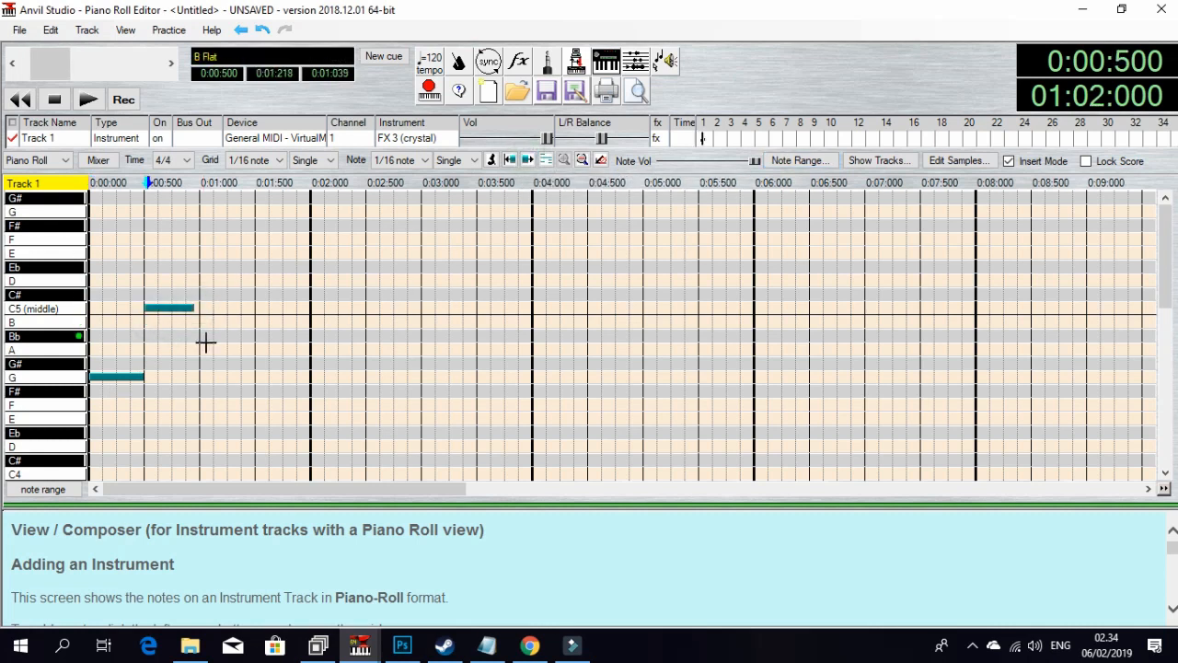
{"action": "right_click", "coordinate": [97, 379]}
{"action": "right_click", "coordinate": [168, 305]}
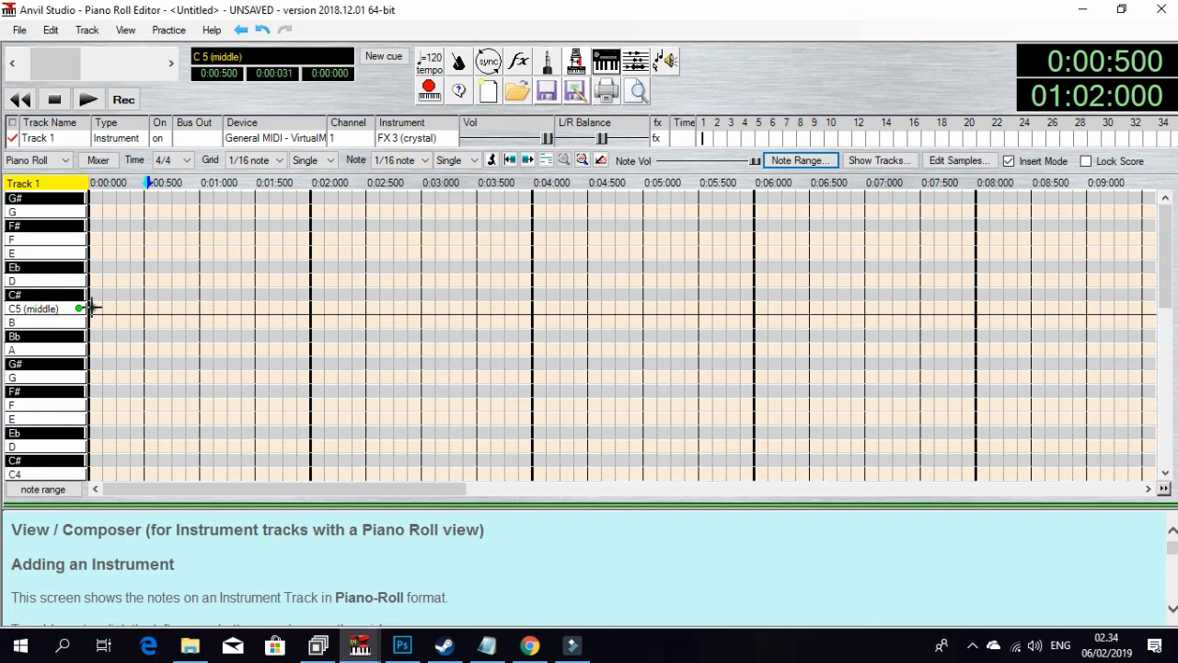
Step: Draw four consecutive notes of about 0.5 s on Track 1, alternating G below and D above middle C from the start, and play them back
{"action": "left_click_drag", "start_coordinate": [90, 308], "coordinate": [158, 309]}
{"action": "mouse_move", "coordinate": [150, 208]}
{"action": "left_mouse_down"}
{"action": "mouse_move", "coordinate": [205, 208]}
{"action": "mouse_move", "coordinate": [172, 253]}
{"action": "mouse_move", "coordinate": [177, 279]}
{"action": "left_mouse_up"}
{"action": "left_click_drag", "start_coordinate": [116, 308], "coordinate": [120, 377]}
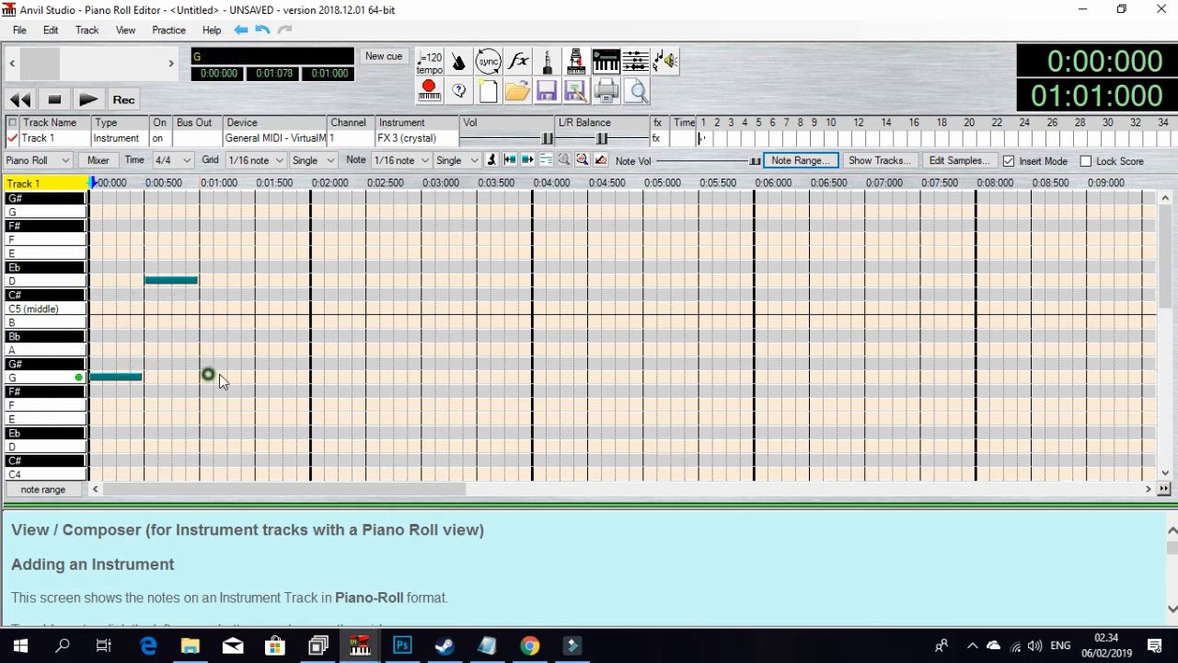
{"action": "left_click", "coordinate": [219, 376]}
{"action": "left_click", "coordinate": [261, 284]}
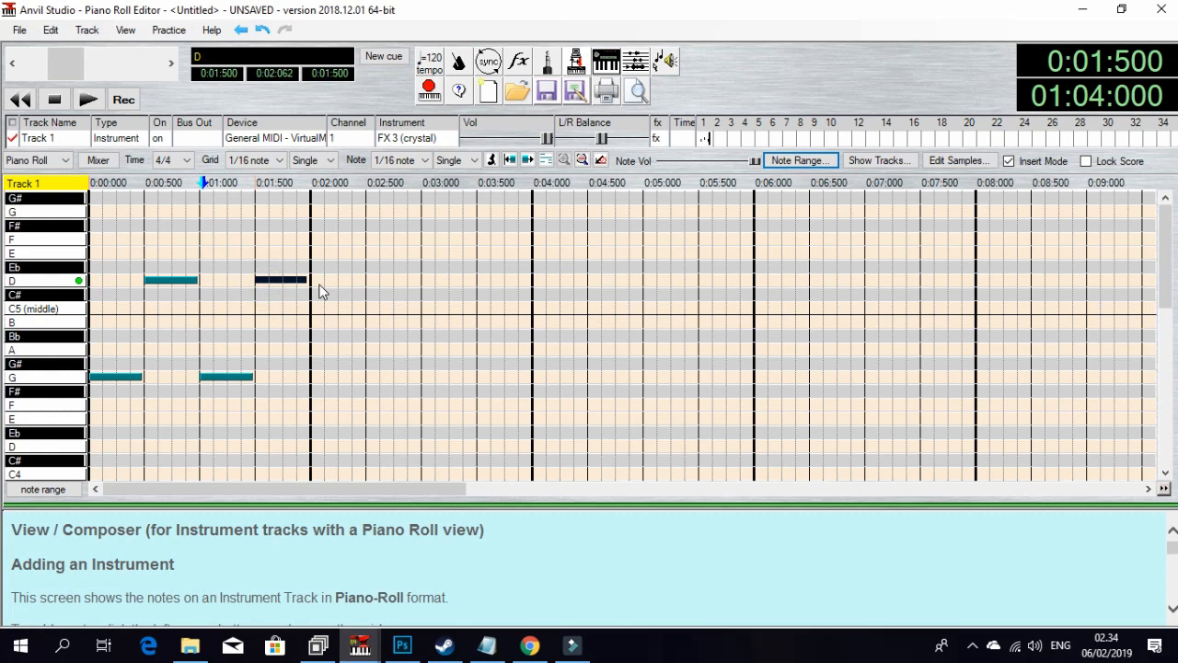
{"action": "left_click", "coordinate": [20, 99]}
{"action": "left_click", "coordinate": [90, 100]}
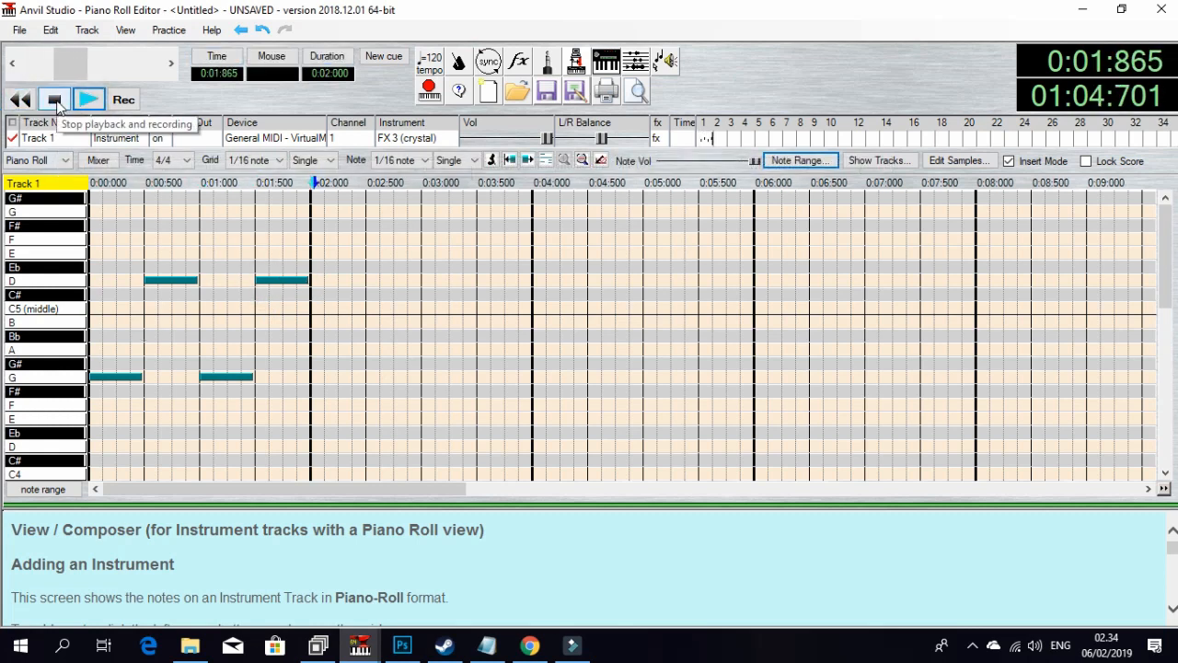
Step: Create a second instrument track and set its instrument to 54 - Voice Oohs
{"action": "left_click", "coordinate": [86, 30]}
{"action": "left_click", "coordinate": [145, 56]}
{"action": "left_click", "coordinate": [377, 49]}
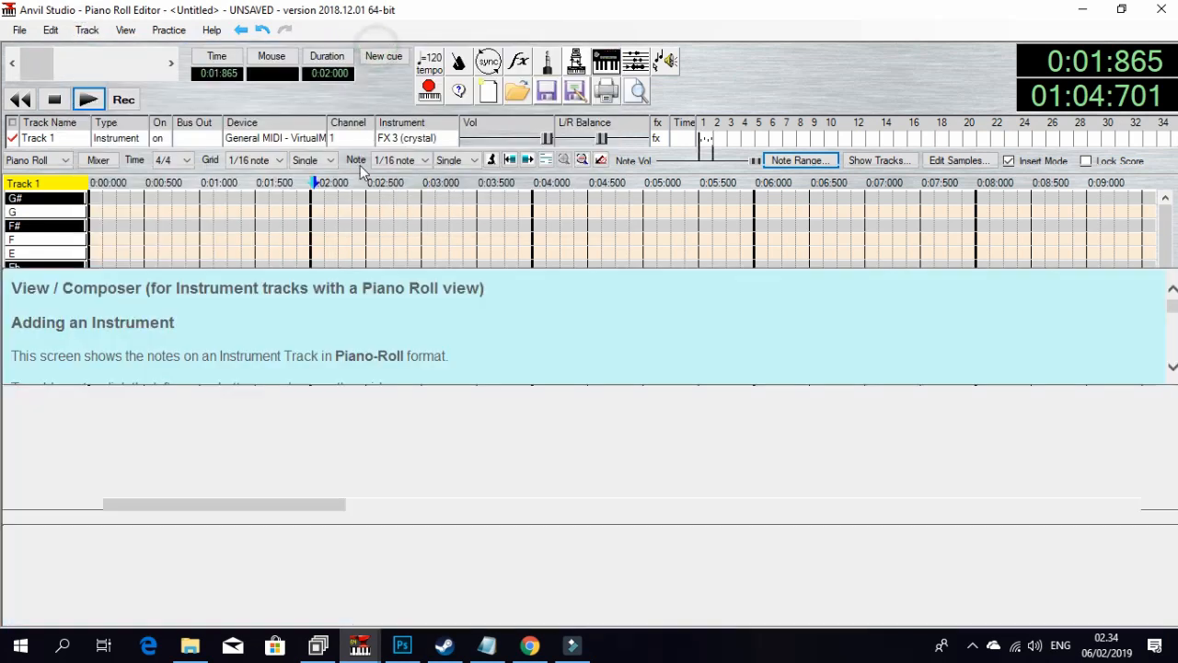
{"action": "left_click", "coordinate": [419, 155]}
{"action": "left_click_drag", "start_coordinate": [395, 463], "coordinate": [498, 475]}
{"action": "left_click", "coordinate": [474, 433]}
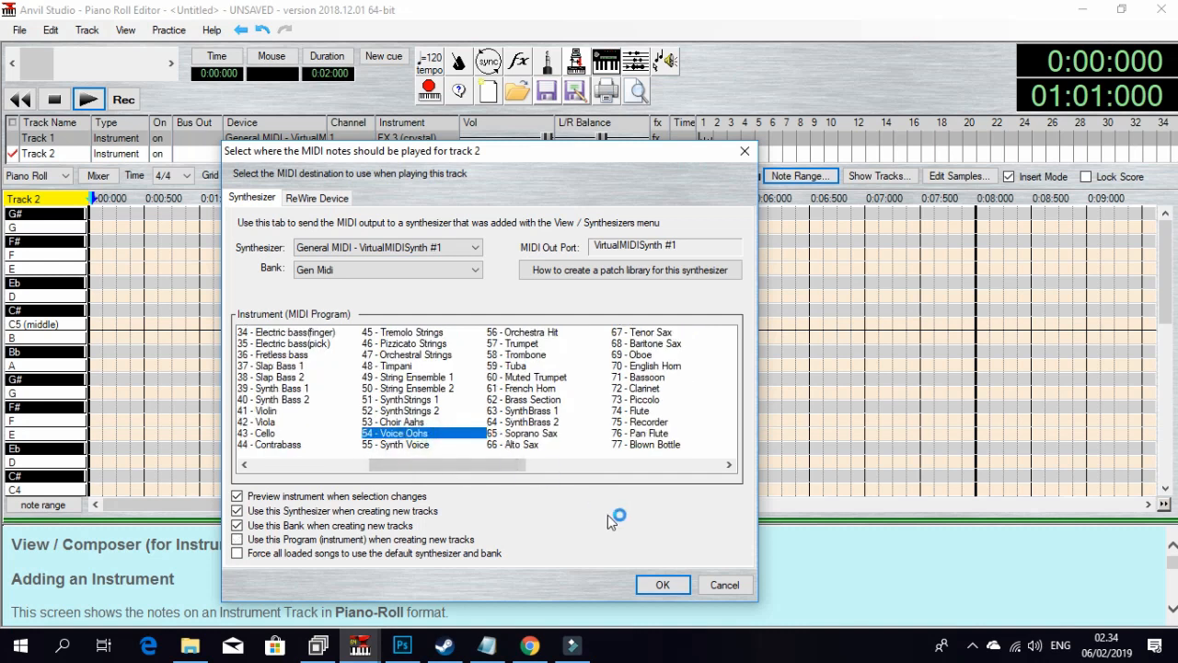
{"action": "left_click", "coordinate": [659, 584]}
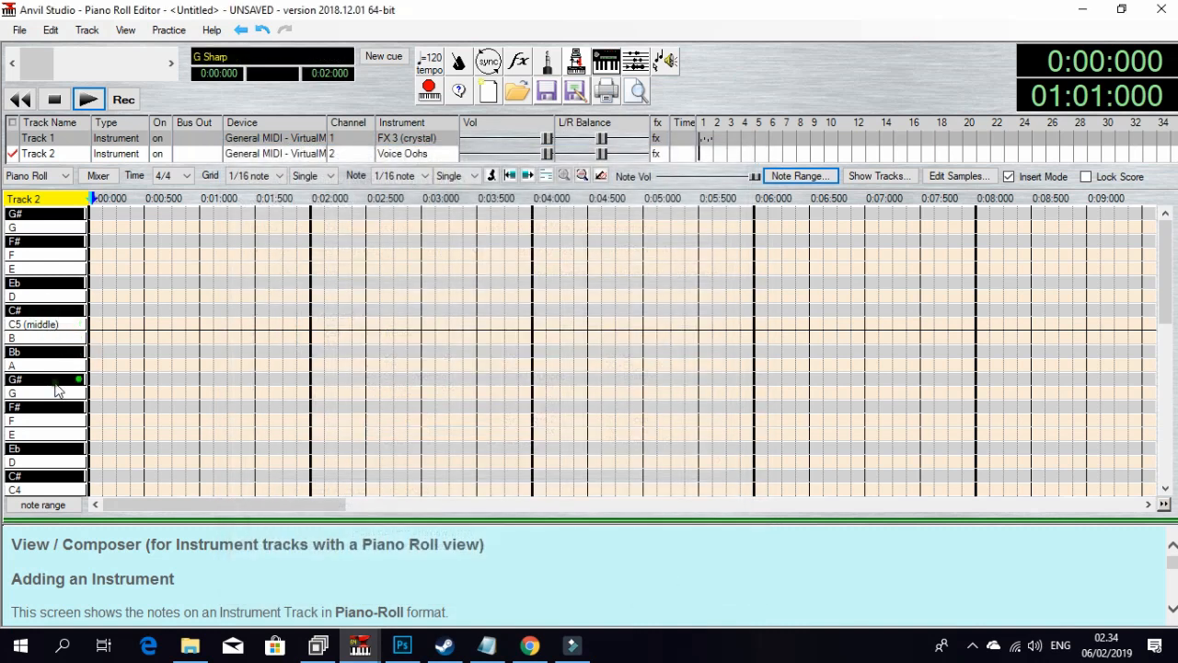
{"action": "left_click", "coordinate": [99, 419]}
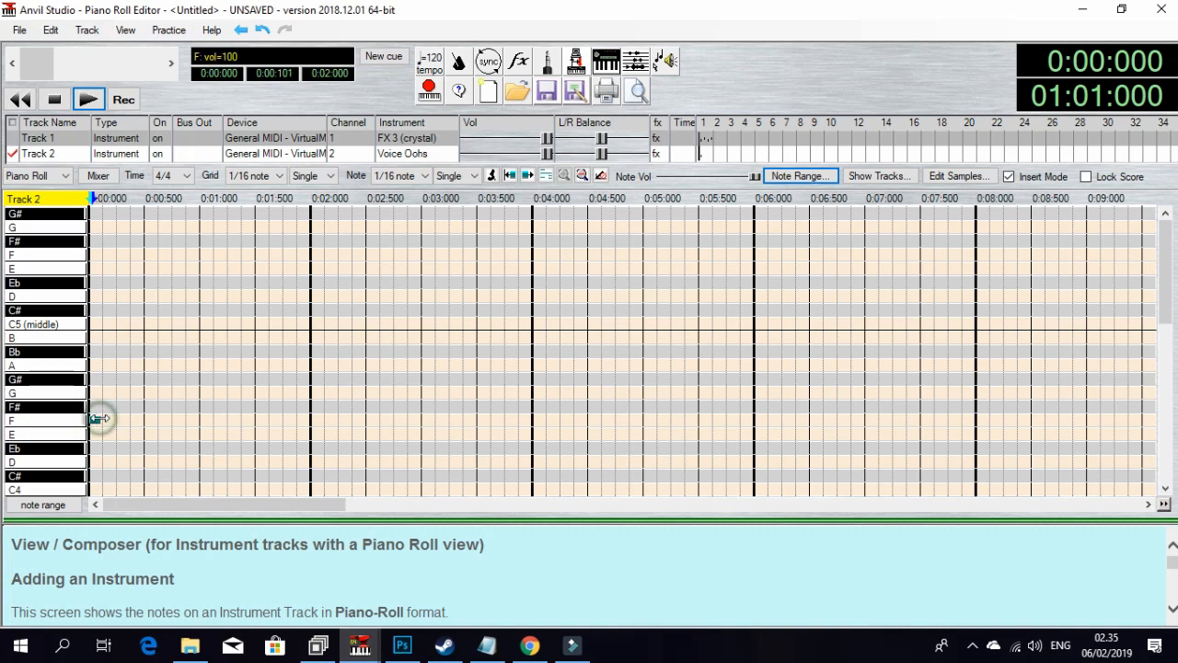
{"action": "left_click", "coordinate": [113, 336]}
{"action": "left_click_drag", "start_coordinate": [112, 335], "coordinate": [126, 294]}
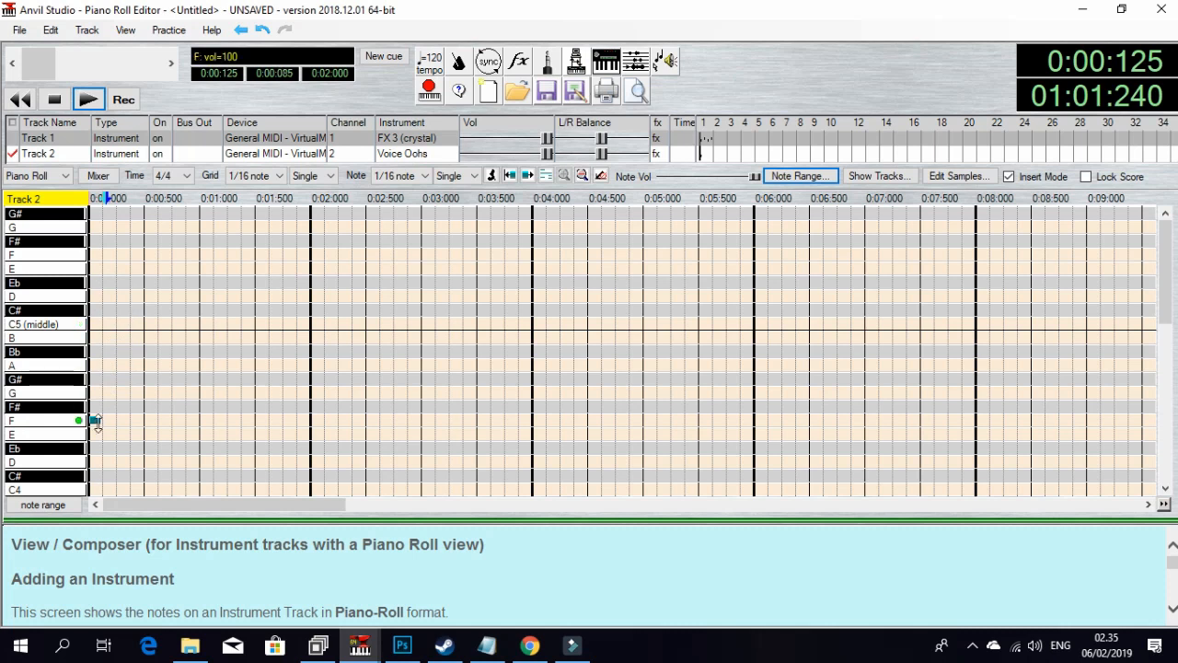
Step: Place 1/16 notes on Track 2: A at 0:00:000, middle C at 0:00:250, F at 0:00:500 and G at 0:00:750
{"action": "left_click", "coordinate": [95, 366]}
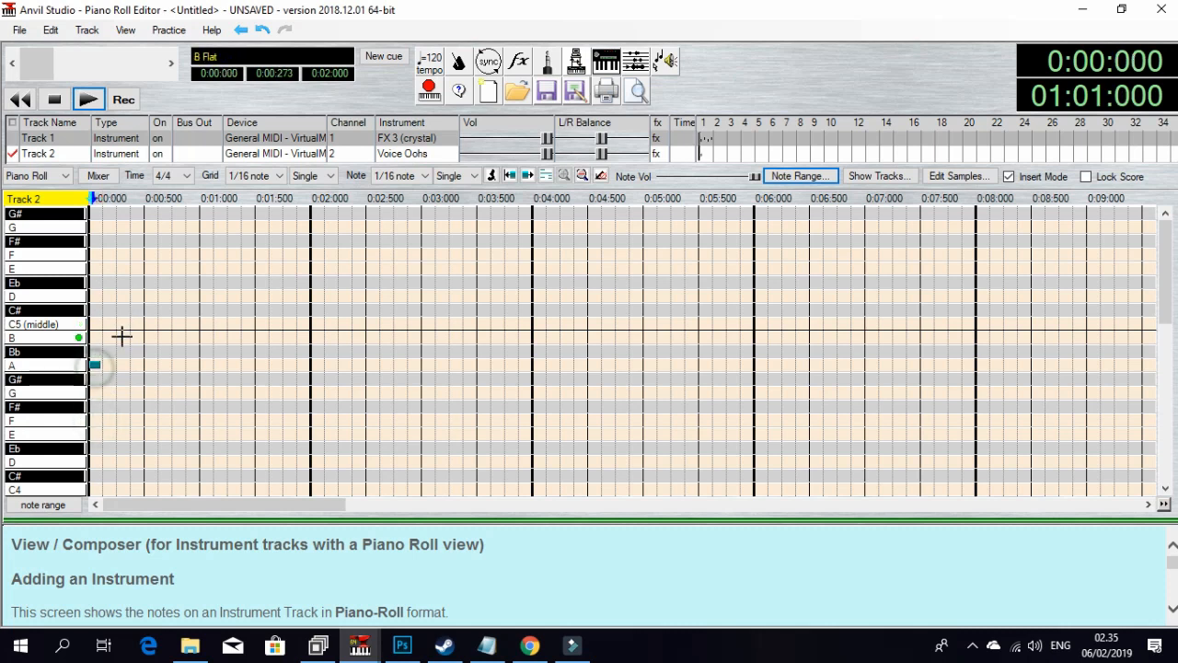
{"action": "left_click", "coordinate": [124, 322]}
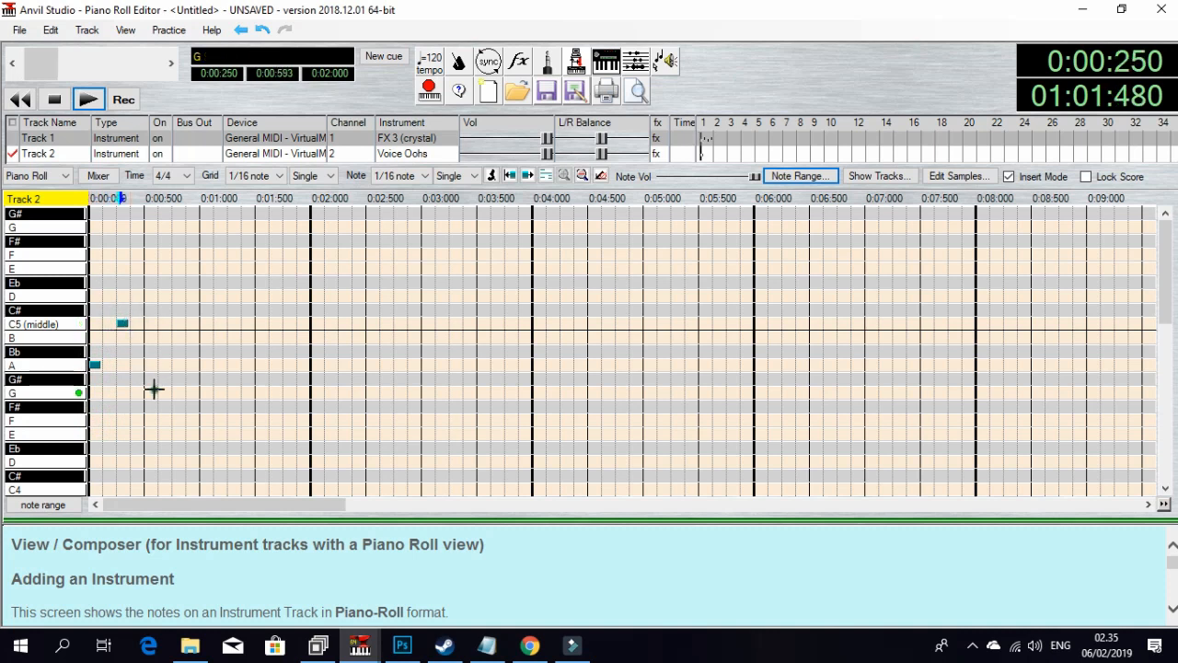
{"action": "left_click", "coordinate": [154, 390]}
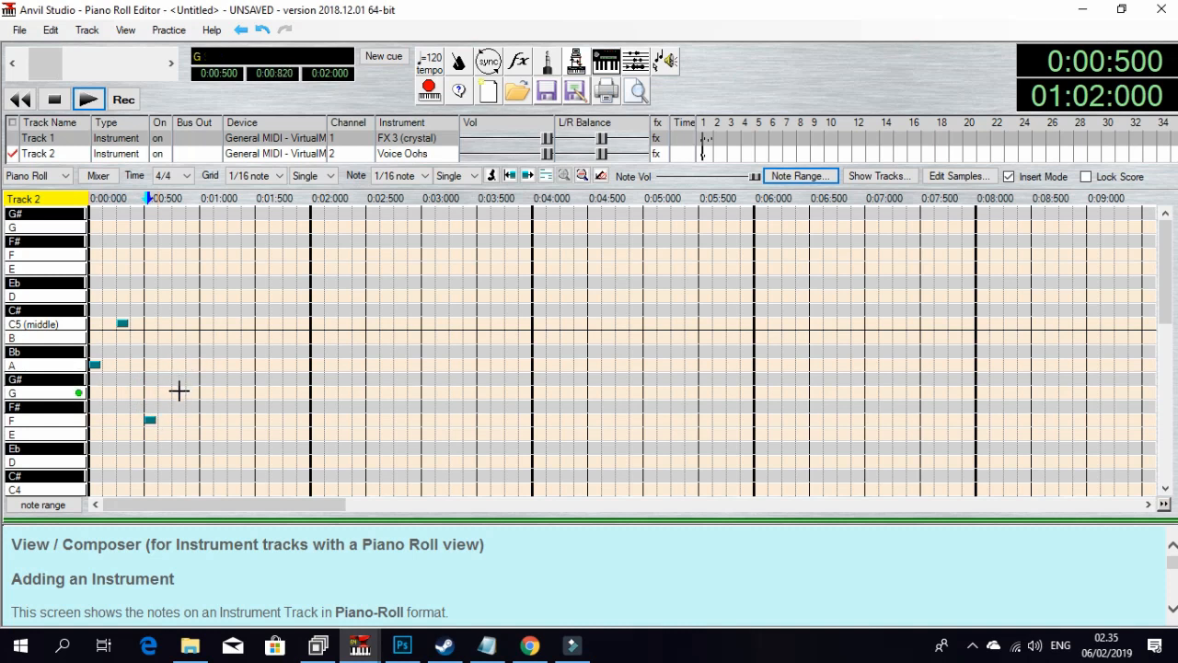
{"action": "left_click", "coordinate": [179, 391]}
Step: Swap the first two notes of Track 2 so middle C sits at 0:00:000 and A at 0:00:250
{"action": "left_click", "coordinate": [123, 323]}
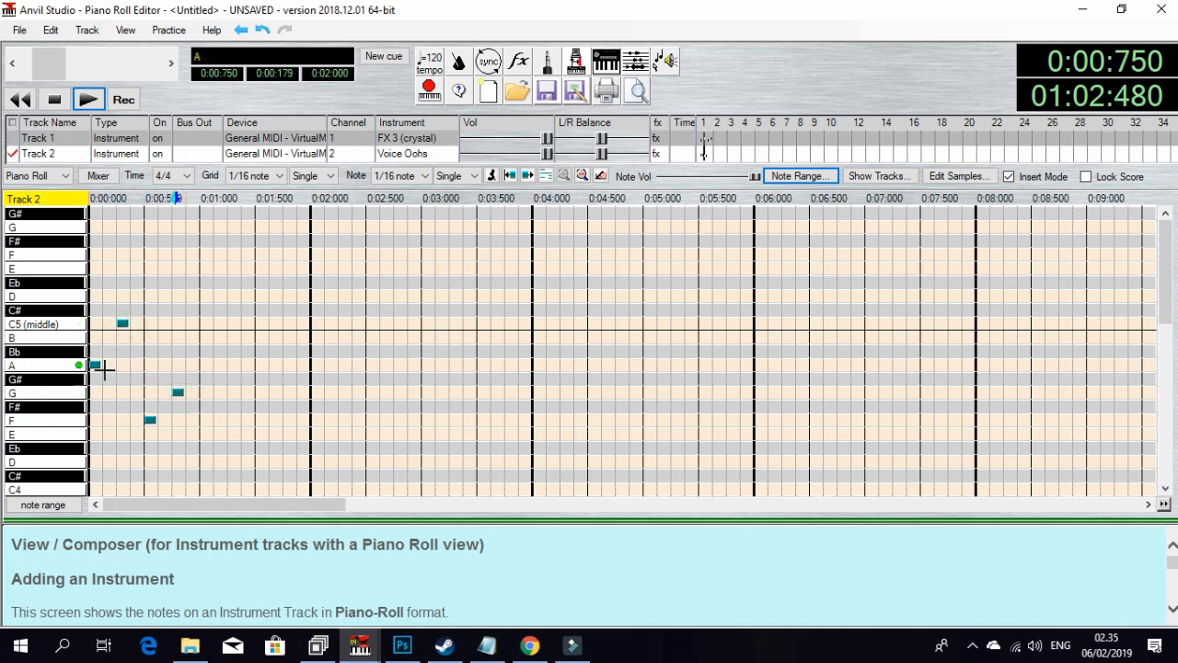
{"action": "left_click_drag", "start_coordinate": [94, 365], "coordinate": [103, 323]}
{"action": "left_click", "coordinate": [123, 323]}
{"action": "left_click", "coordinate": [125, 371]}
{"action": "left_click_drag", "start_coordinate": [128, 364], "coordinate": [129, 364]}
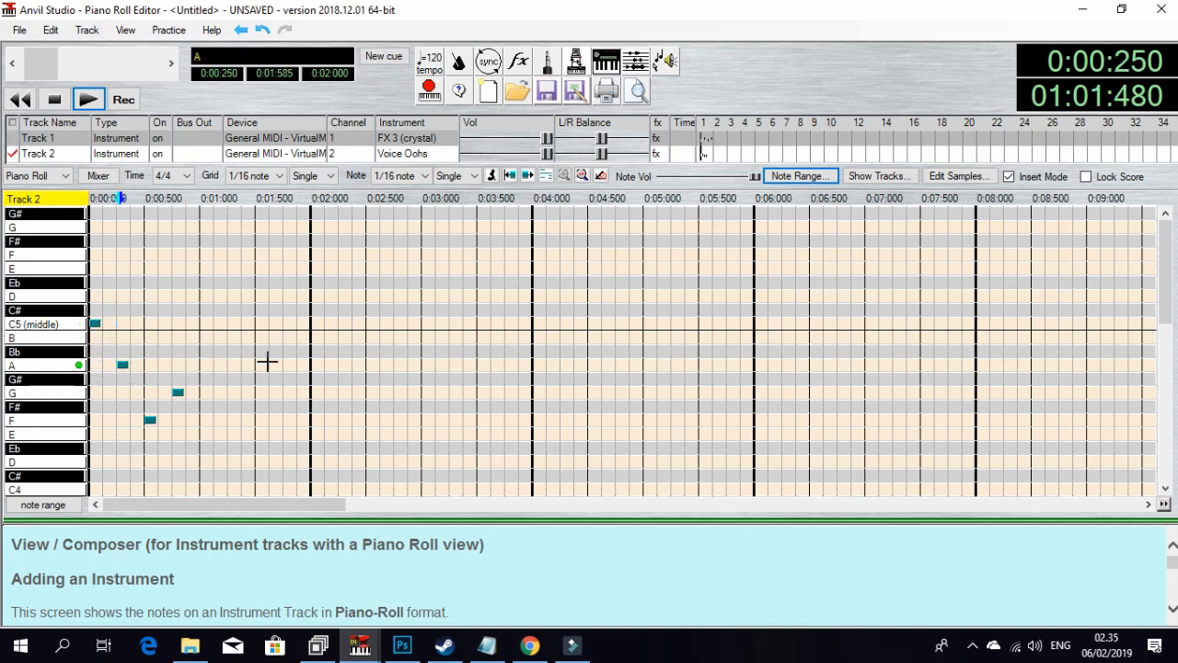
Step: Add middle C, A, F and G notes at 0:01:000, 0:01:250, 0:01:500 and 0:01:750 on Track 2, checking the melody by playback
{"action": "left_click", "coordinate": [205, 322]}
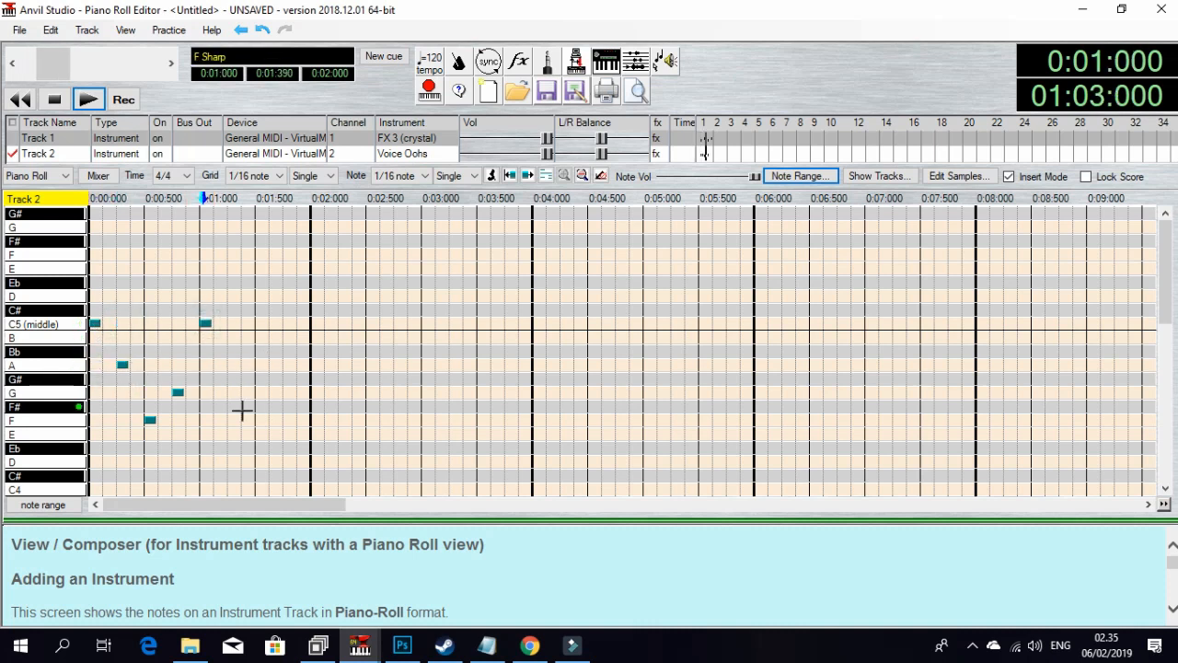
{"action": "left_click", "coordinate": [232, 364]}
{"action": "left_click", "coordinate": [260, 420]}
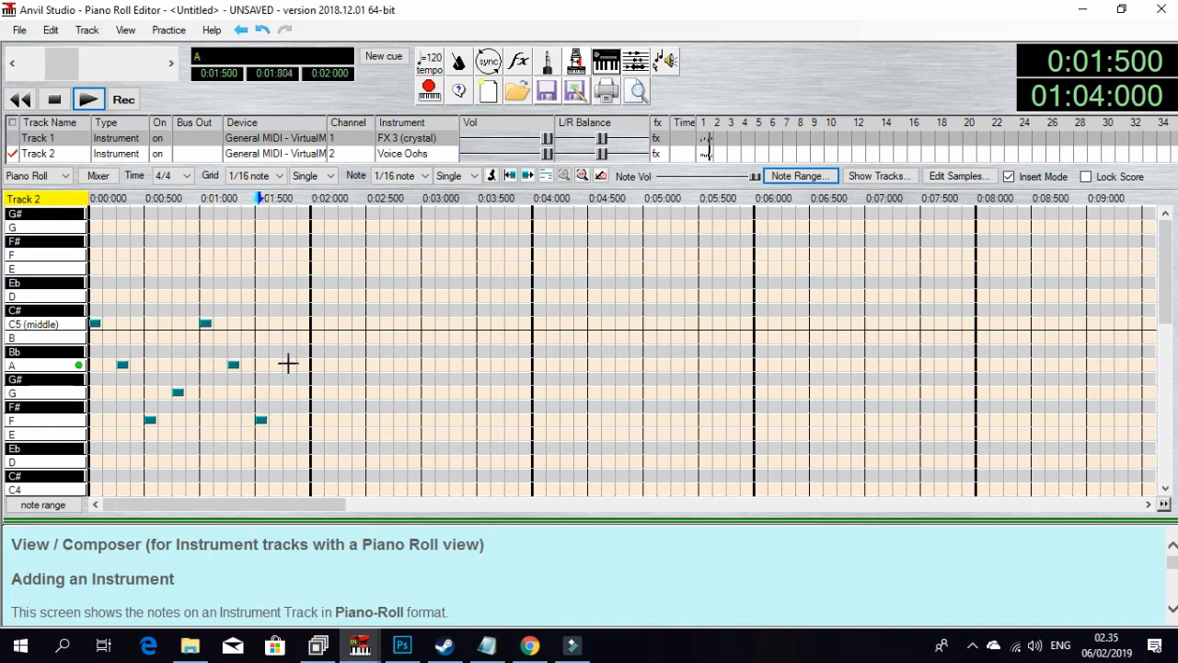
{"action": "left_click", "coordinate": [288, 365]}
{"action": "left_click", "coordinate": [314, 320]}
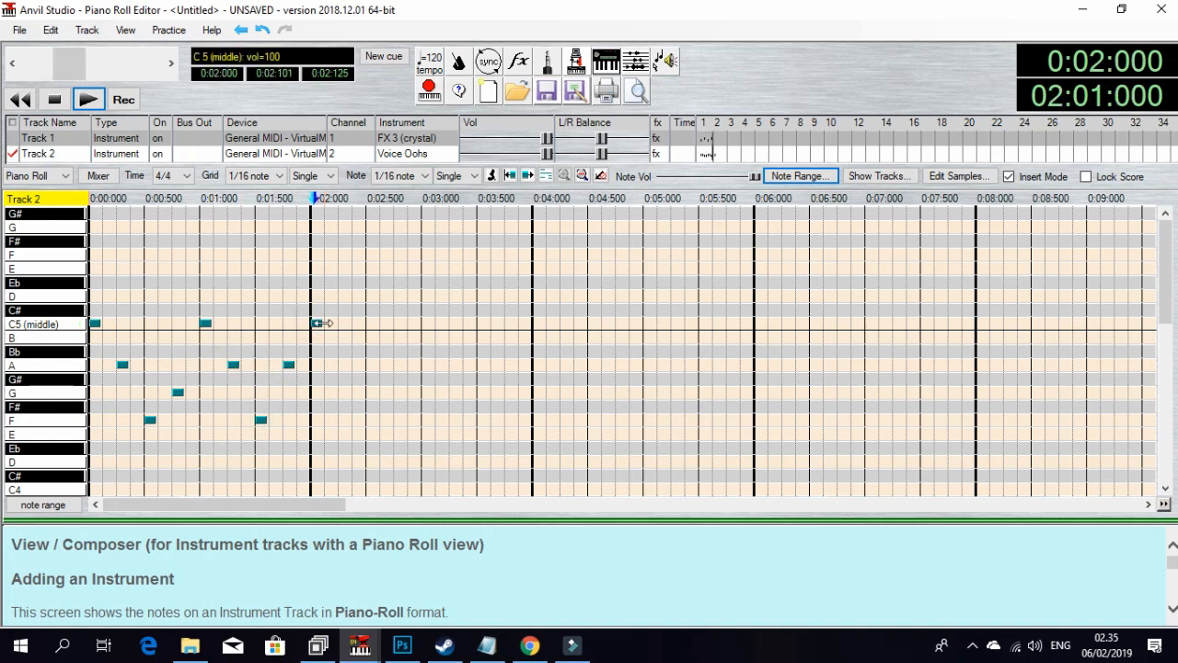
{"action": "left_click", "coordinate": [314, 322]}
{"action": "left_click", "coordinate": [81, 101]}
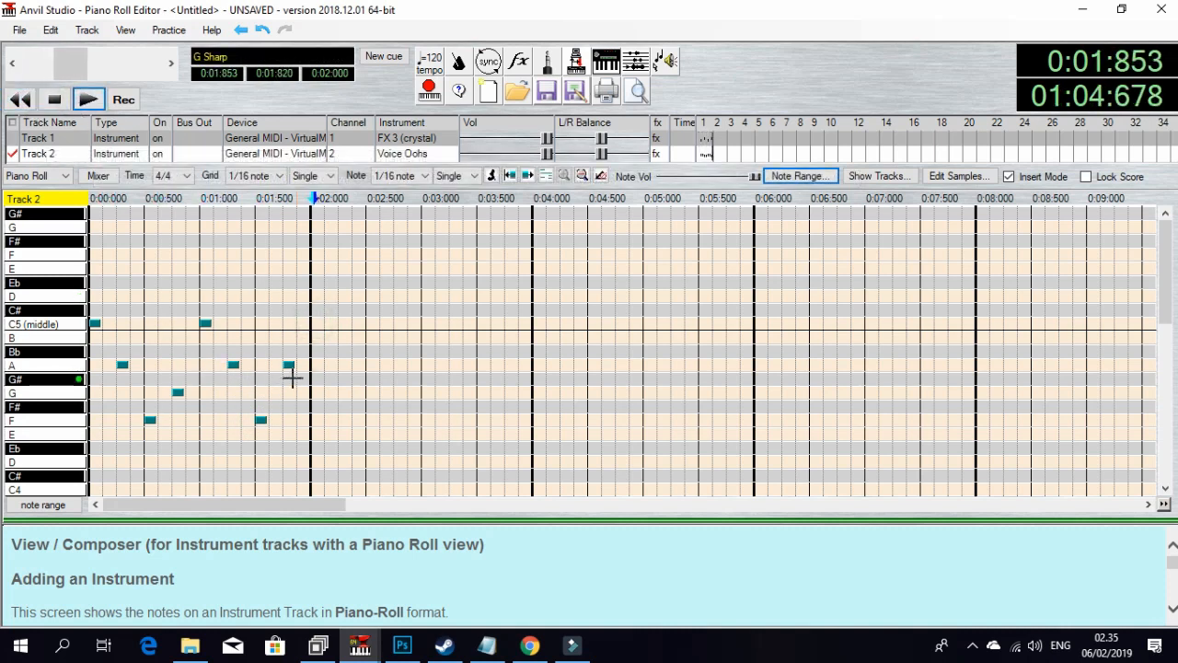
{"action": "left_click_drag", "start_coordinate": [290, 389], "coordinate": [289, 392]}
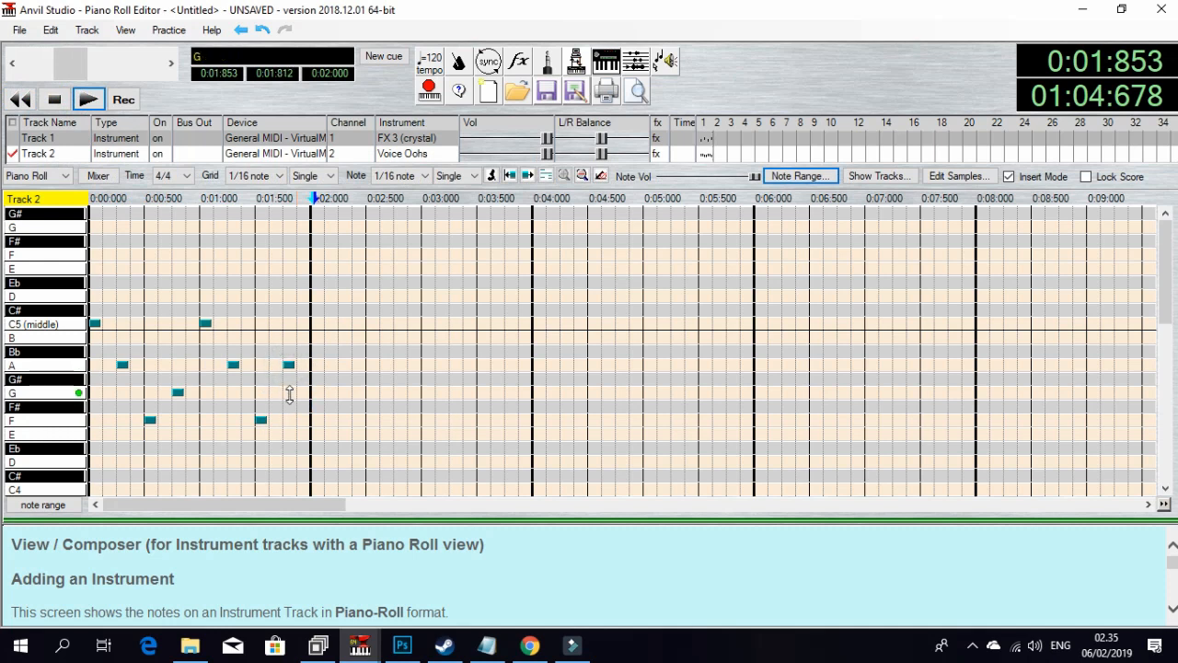
Step: Create a Rhythm Track (Staff editor) as the third track and switch its editor from Staff to Piano Roll
{"action": "left_click", "coordinate": [86, 29]}
{"action": "mouse_move", "coordinate": [125, 52]}
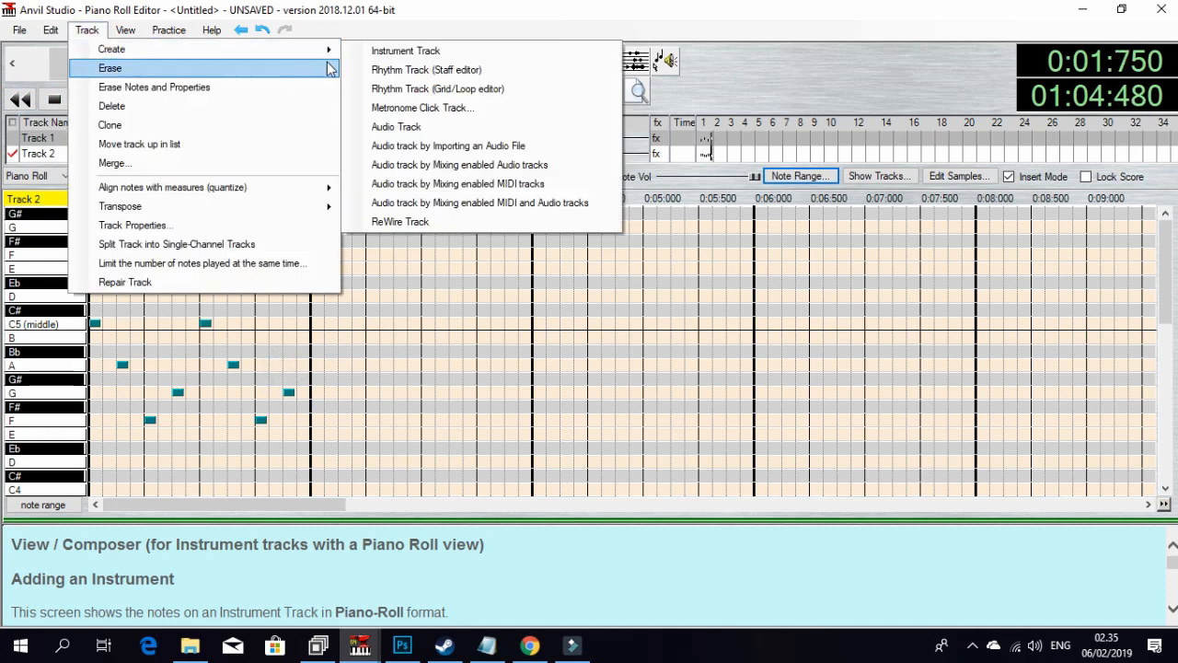
{"action": "left_click", "coordinate": [411, 71]}
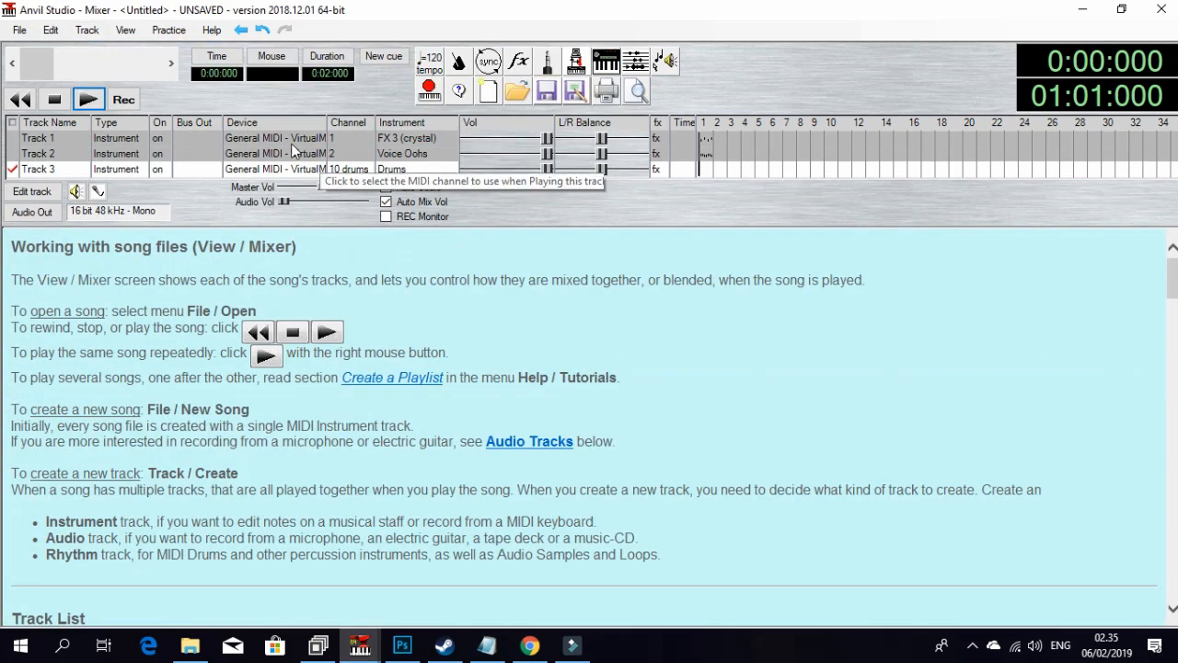
{"action": "left_click", "coordinate": [31, 191]}
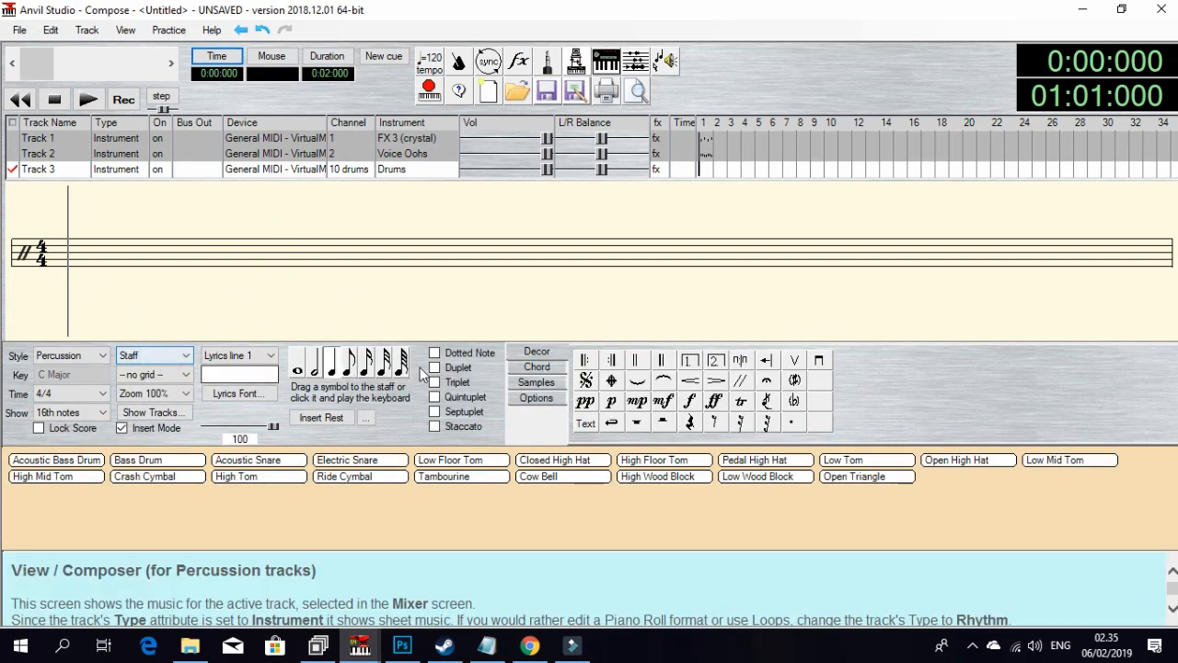
{"action": "left_click", "coordinate": [147, 355]}
{"action": "left_click", "coordinate": [138, 383]}
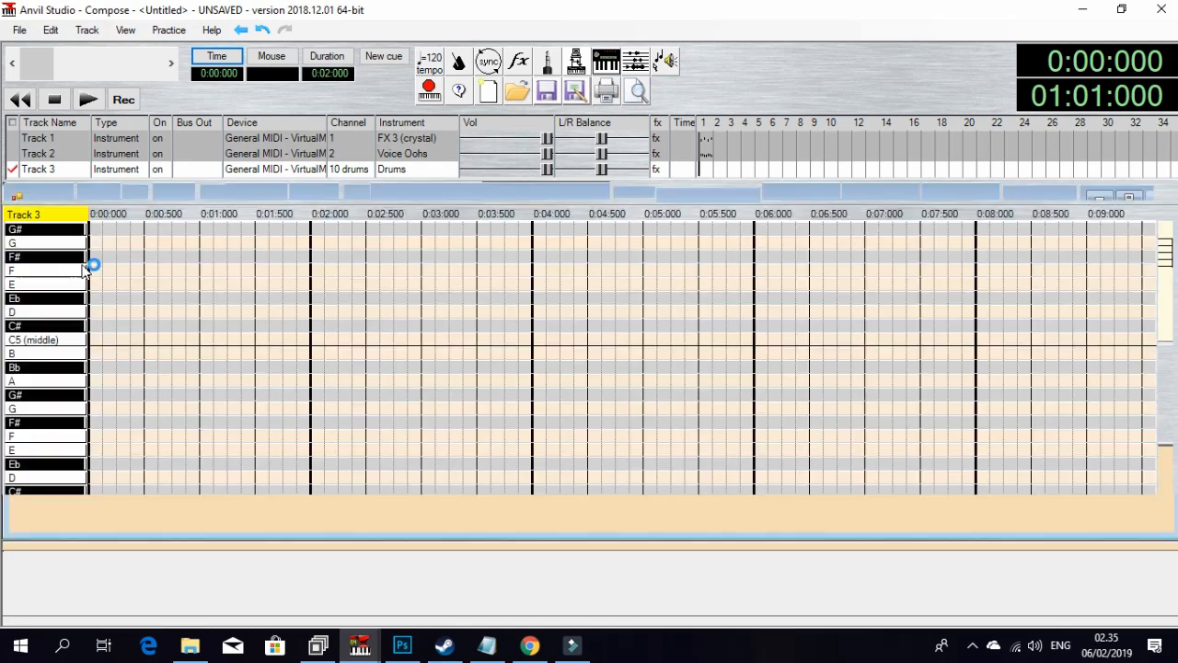
Step: Fill Track 3 with 1/16 notes every 0.25 s from 0:00:000 to 0:03:750, alternating between C3 and the D above it
{"action": "scroll", "coordinate": [66, 432], "scroll_direction": "down", "scroll_amount": 5}
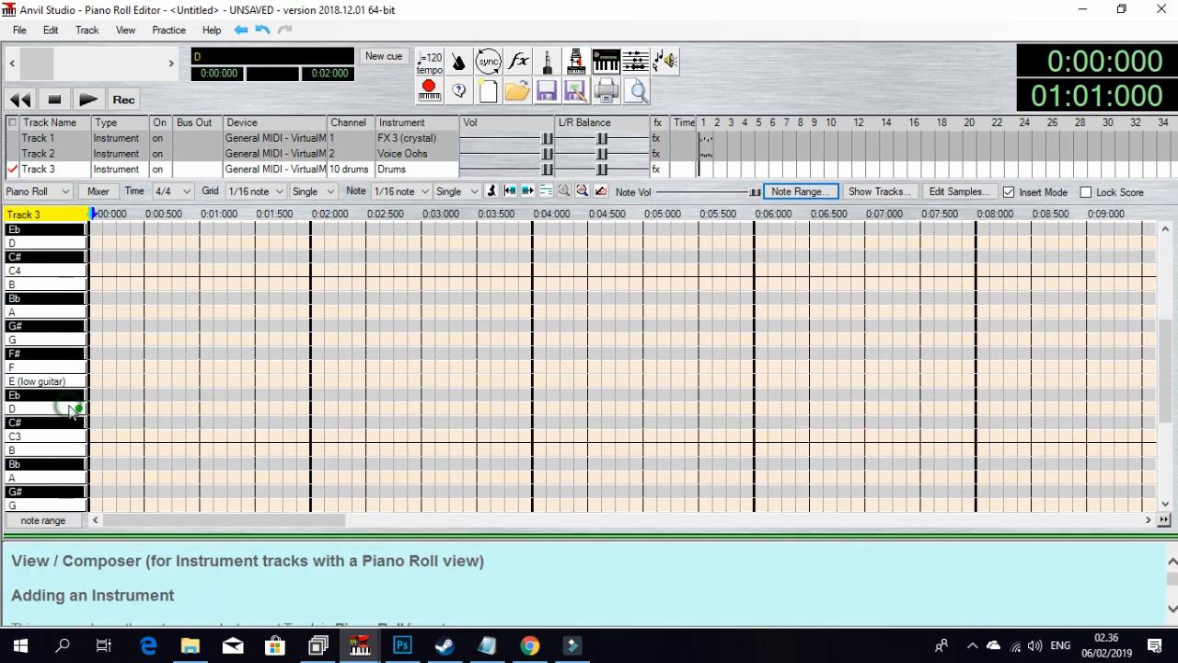
{"action": "left_click", "coordinate": [123, 407]}
{"action": "left_click", "coordinate": [150, 434]}
{"action": "left_click", "coordinate": [177, 408]}
{"action": "left_click", "coordinate": [208, 435]}
{"action": "left_click", "coordinate": [234, 407]}
{"action": "left_click", "coordinate": [262, 435]}
{"action": "left_click", "coordinate": [291, 408]}
{"action": "left_click", "coordinate": [317, 435]}
{"action": "left_click", "coordinate": [344, 407]}
{"action": "left_click", "coordinate": [372, 435]}
{"action": "left_click", "coordinate": [399, 407]}
{"action": "left_click", "coordinate": [428, 435]}
{"action": "left_click", "coordinate": [455, 408]}
{"action": "left_click", "coordinate": [482, 434]}
{"action": "left_click", "coordinate": [509, 408]}
Step: Play the song back from the beginning to hear all three tracks together
{"action": "left_click", "coordinate": [16, 101]}
{"action": "left_click", "coordinate": [88, 100]}
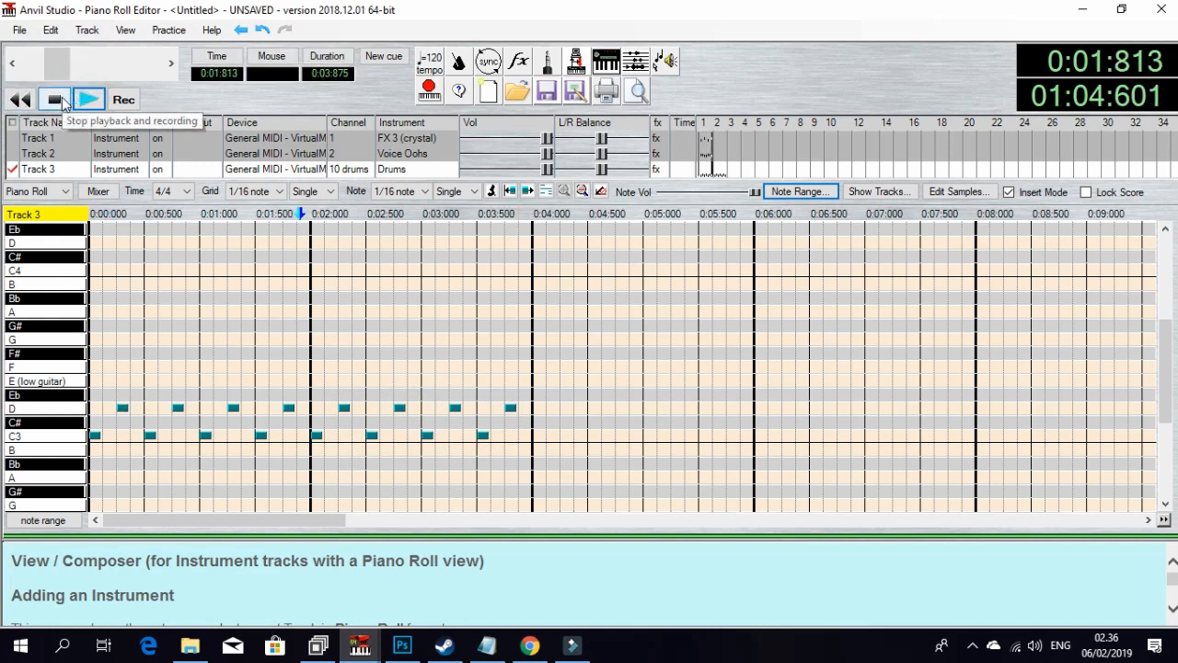
{"action": "left_click", "coordinate": [60, 100]}
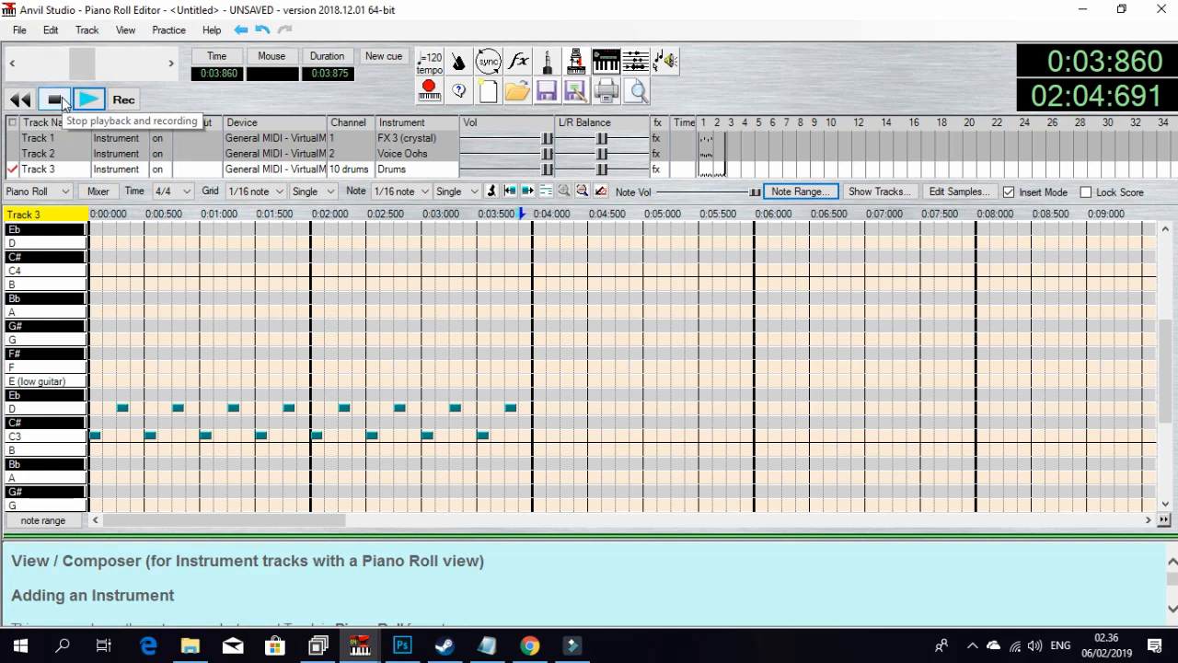
Step: Raise every Track 3 note by a semitone, moving the C3 notes to C# and the D notes to Eb, and play the song
{"action": "left_click", "coordinate": [32, 433]}
{"action": "left_click", "coordinate": [95, 422]}
{"action": "left_click", "coordinate": [123, 394]}
{"action": "left_click", "coordinate": [150, 421]}
{"action": "left_click", "coordinate": [178, 395]}
{"action": "left_click", "coordinate": [206, 421]}
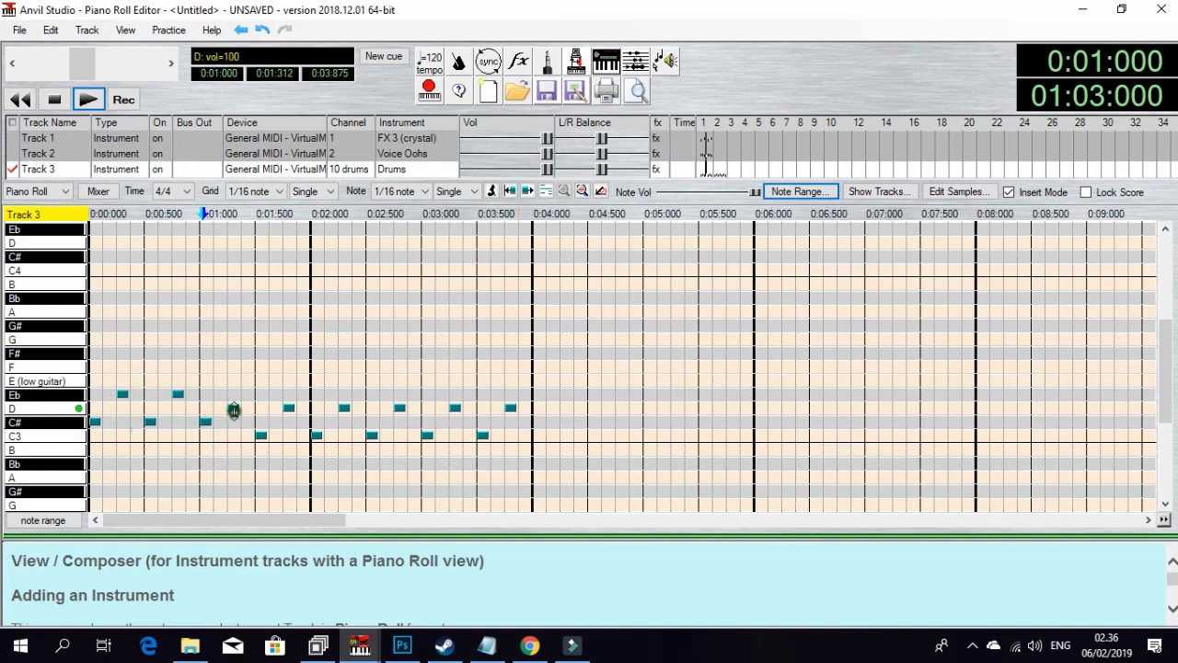
{"action": "left_click", "coordinate": [235, 394]}
{"action": "left_click", "coordinate": [261, 421]}
{"action": "left_click", "coordinate": [288, 394]}
{"action": "left_click", "coordinate": [315, 422]}
{"action": "left_click", "coordinate": [346, 392]}
{"action": "left_click", "coordinate": [371, 421]}
{"action": "left_click", "coordinate": [399, 394]}
{"action": "left_click", "coordinate": [424, 435]}
{"action": "left_click", "coordinate": [401, 407]}
{"action": "left_click", "coordinate": [426, 422]}
{"action": "left_click", "coordinate": [454, 394]}
{"action": "left_click", "coordinate": [484, 426]}
{"action": "left_click", "coordinate": [510, 394]}
{"action": "left_click", "coordinate": [485, 431]}
{"action": "left_click", "coordinate": [484, 422]}
{"action": "left_click", "coordinate": [83, 101]}
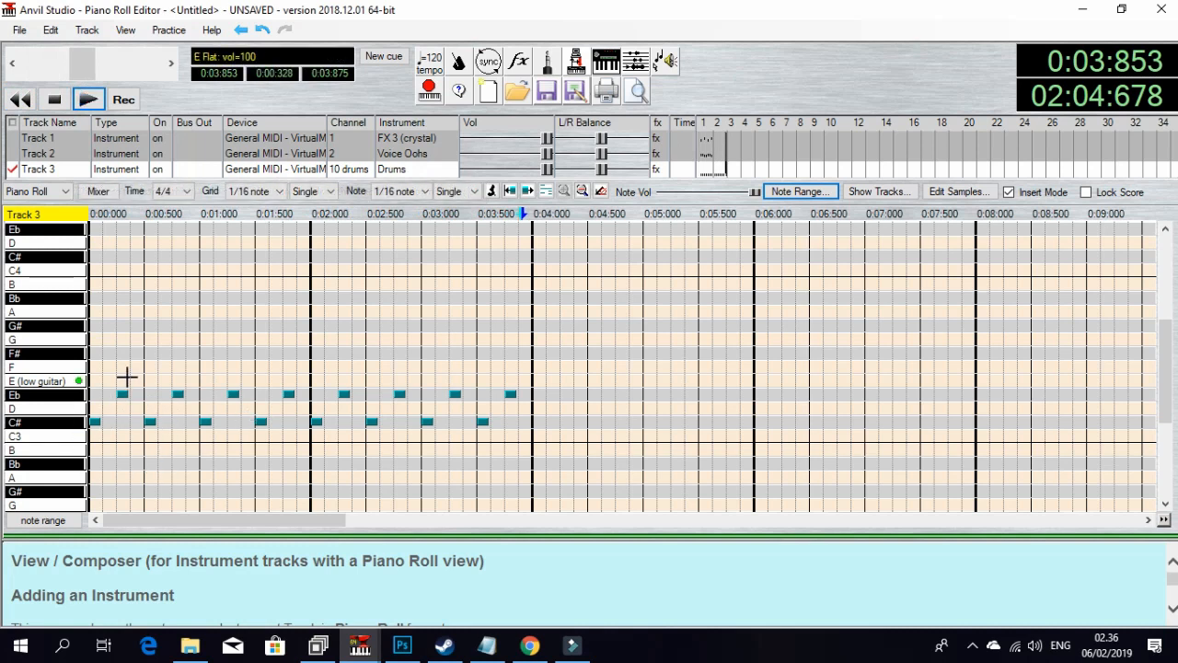
Step: Add 1/16 F# notes to Track 3 every 0.25 s through 0:03:750, doubling them from 0:01:500 and 0:03:500, and play the song
{"action": "left_click", "coordinate": [92, 353]}
{"action": "left_click", "coordinate": [122, 353]}
{"action": "left_click", "coordinate": [150, 352]}
{"action": "left_click", "coordinate": [178, 353]}
{"action": "left_click", "coordinate": [205, 353]}
{"action": "left_click", "coordinate": [232, 353]}
{"action": "left_click", "coordinate": [260, 352]}
{"action": "left_click", "coordinate": [274, 352]}
{"action": "left_click", "coordinate": [288, 353]}
{"action": "left_click", "coordinate": [302, 352]}
{"action": "left_click", "coordinate": [316, 352]}
{"action": "left_click", "coordinate": [343, 352]}
{"action": "left_click", "coordinate": [385, 353]}
{"action": "left_click", "coordinate": [371, 352]}
{"action": "left_click", "coordinate": [398, 353]}
{"action": "left_click", "coordinate": [428, 353]}
{"action": "left_click", "coordinate": [455, 352]}
{"action": "left_click", "coordinate": [482, 353]}
{"action": "left_click", "coordinate": [508, 353]}
{"action": "left_click", "coordinate": [497, 352]}
{"action": "left_click", "coordinate": [524, 352]}
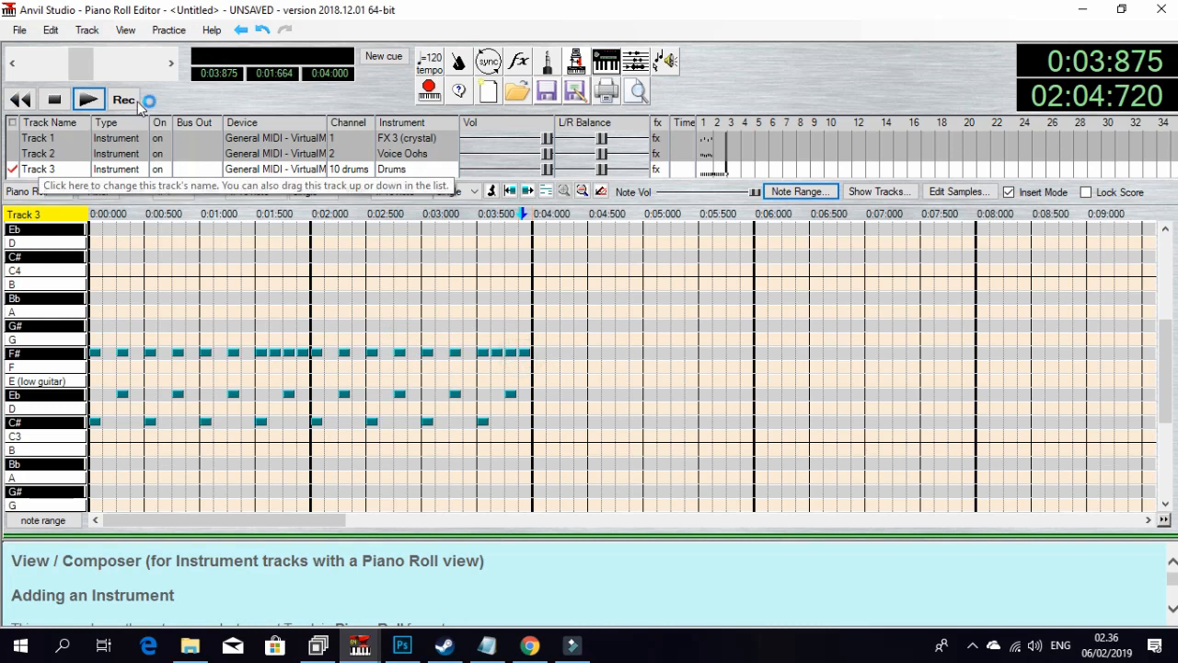
{"action": "left_click", "coordinate": [87, 100]}
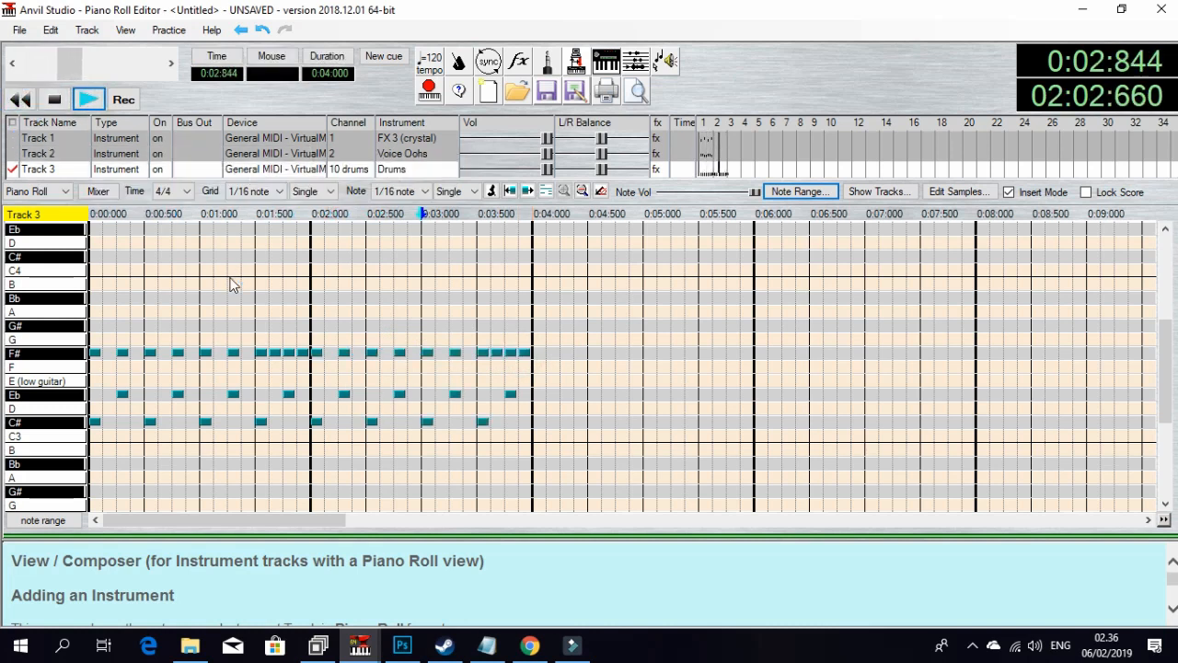
Step: Add alternating 1/4 notes G, D, G and D at 0:02:000, 0:02:500, 0:03:000 and 0:03:500 on Track 1
{"action": "left_click", "coordinate": [38, 138]}
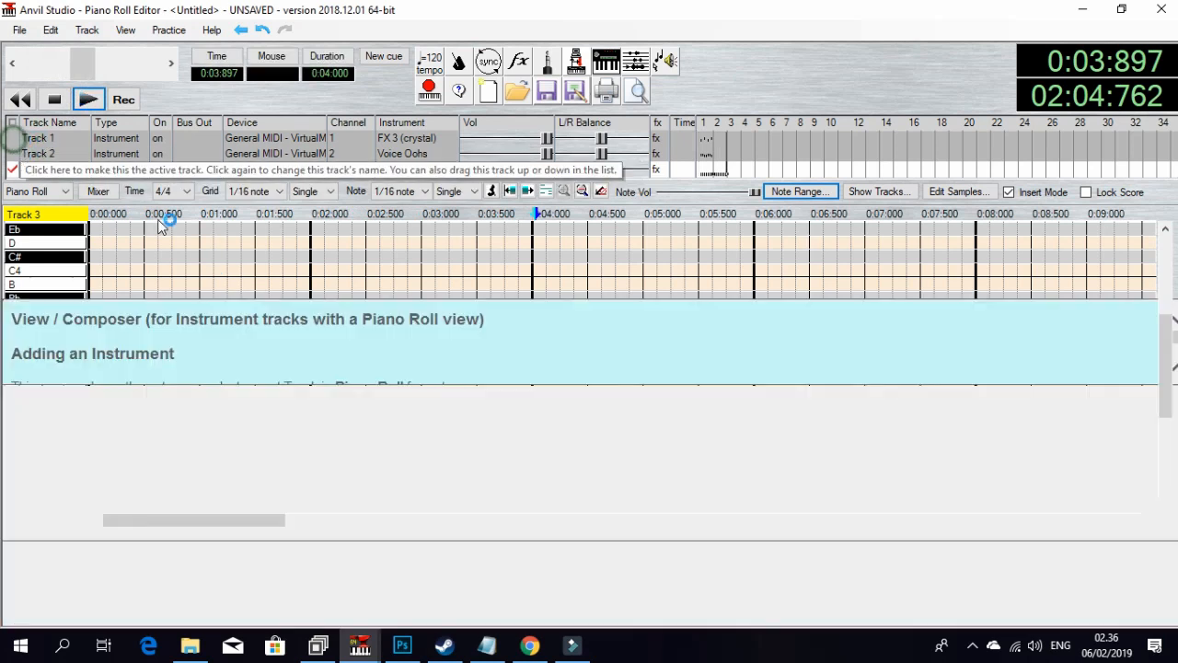
{"action": "scroll", "coordinate": [313, 317], "scroll_direction": "up", "scroll_amount": 3}
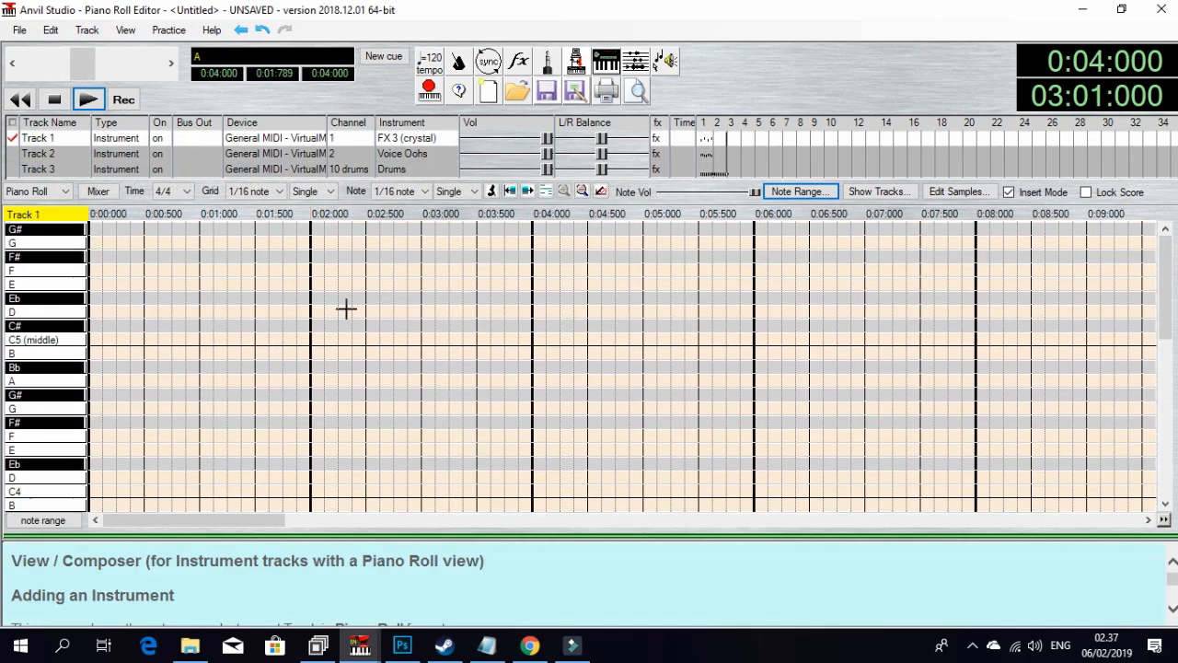
{"action": "left_click", "coordinate": [411, 190]}
{"action": "left_click", "coordinate": [394, 251]}
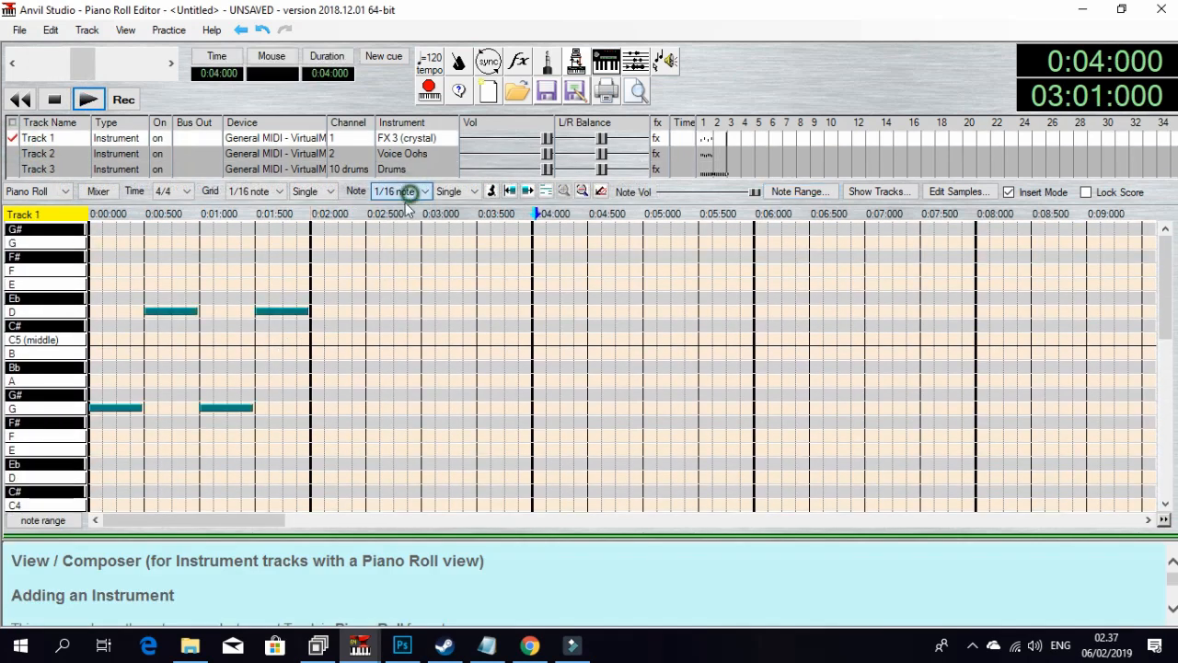
{"action": "left_click", "coordinate": [316, 407]}
{"action": "left_click", "coordinate": [318, 405]}
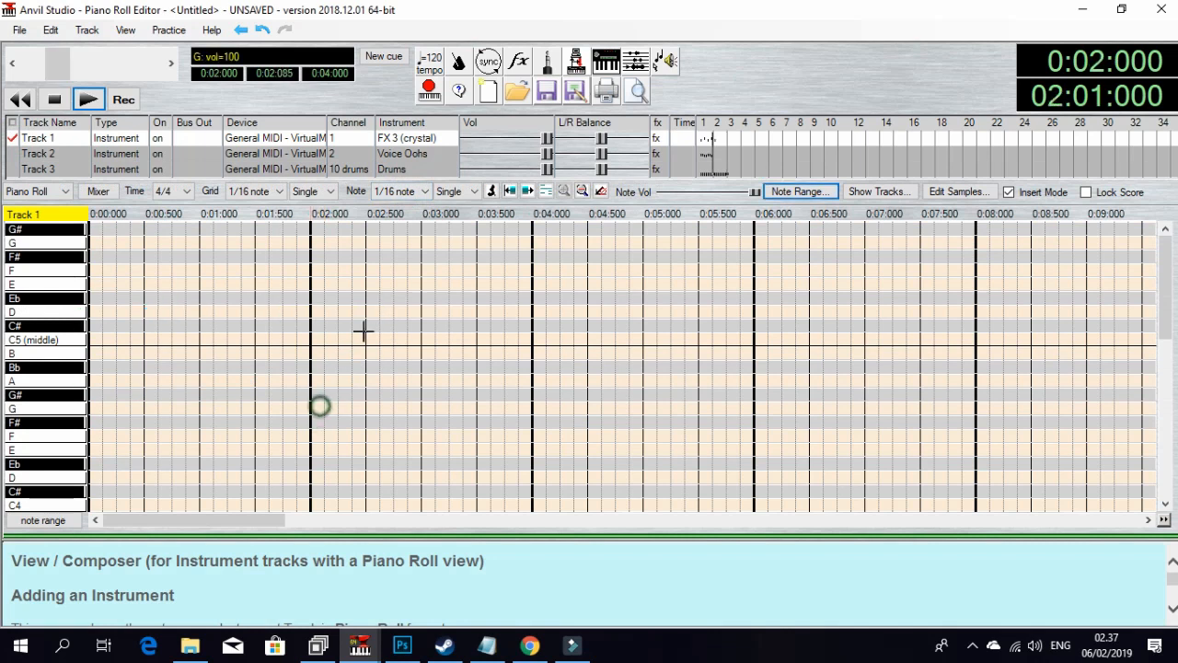
{"action": "left_click", "coordinate": [405, 191]}
{"action": "left_click", "coordinate": [391, 230]}
{"action": "left_click", "coordinate": [316, 407]}
{"action": "left_click", "coordinate": [375, 308]}
{"action": "left_click", "coordinate": [429, 406]}
{"action": "left_click", "coordinate": [485, 309]}
Step: Raise Track 1's four notes after 0:02:000, moving both G notes to A and both D notes to F
{"action": "left_click_drag", "start_coordinate": [396, 312], "coordinate": [408, 270]}
{"action": "left_click_drag", "start_coordinate": [342, 410], "coordinate": [345, 383]}
{"action": "left_click_drag", "start_coordinate": [442, 406], "coordinate": [446, 382]}
{"action": "left_click_drag", "start_coordinate": [500, 311], "coordinate": [495, 268]}
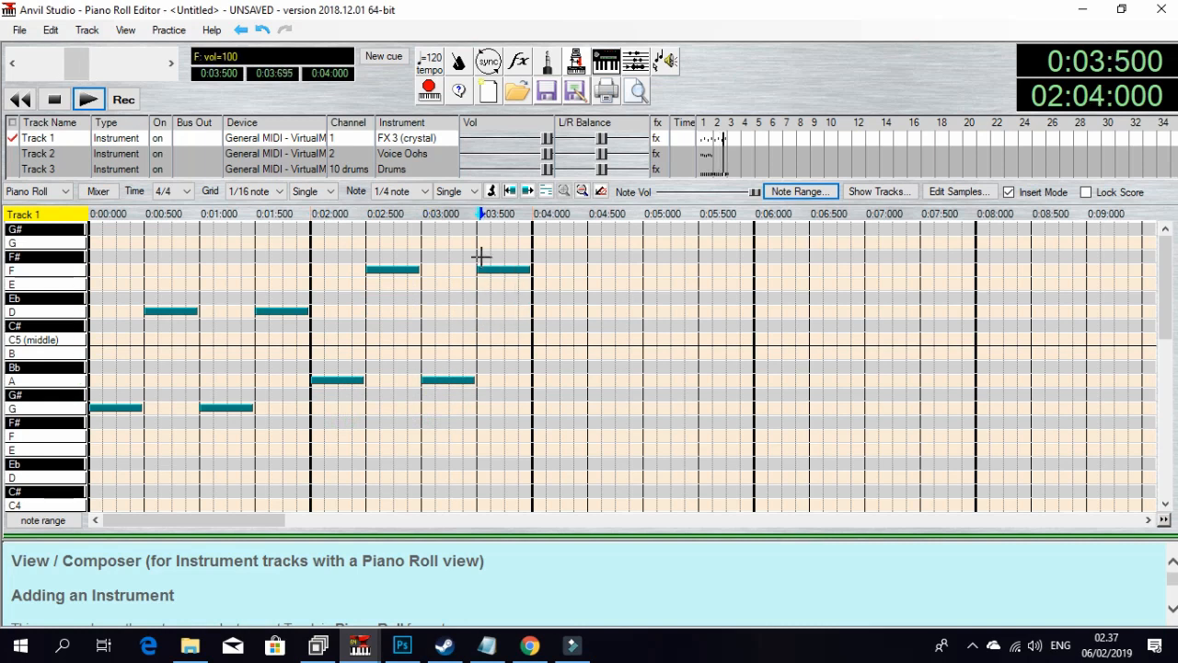
Step: Add 1/16 notes E, G, F, Bb twice, every 0.25 s from 0:02:000 to 0:03:750, on Track 2 and play the song from the start
{"action": "left_click", "coordinate": [9, 154]}
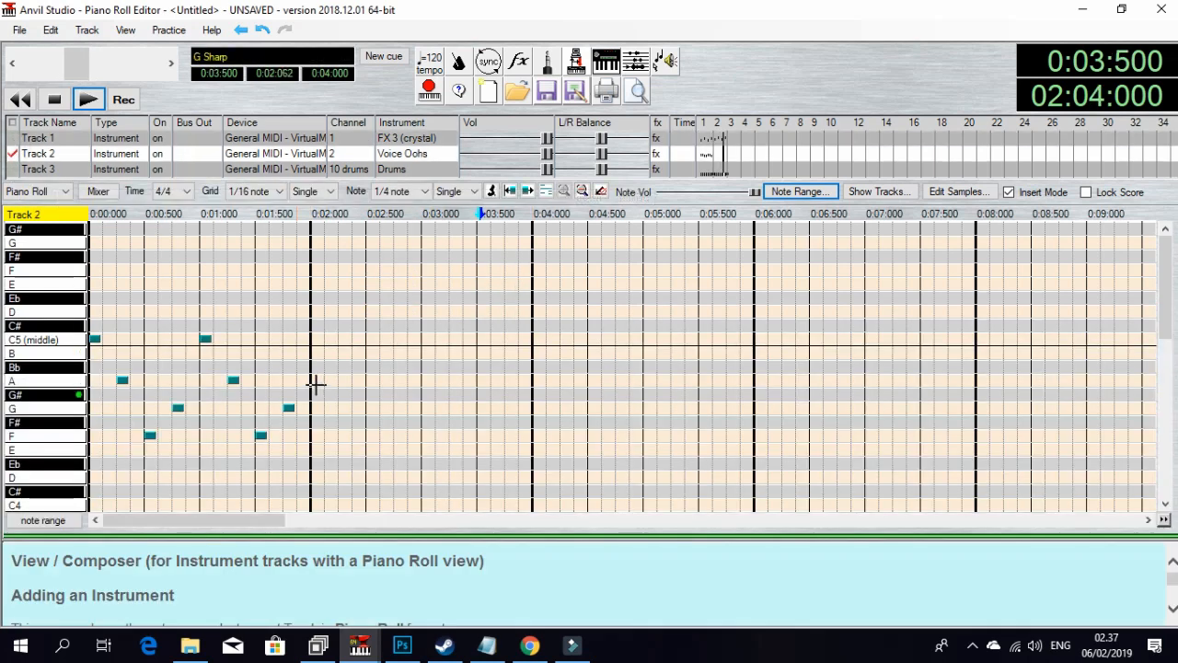
{"action": "left_click", "coordinate": [316, 385]}
{"action": "right_click", "coordinate": [336, 379]}
{"action": "left_click", "coordinate": [411, 193]}
{"action": "left_click", "coordinate": [408, 254]}
{"action": "left_click", "coordinate": [319, 382]}
{"action": "left_click", "coordinate": [317, 380]}
{"action": "left_click", "coordinate": [317, 449]}
{"action": "left_click", "coordinate": [345, 408]}
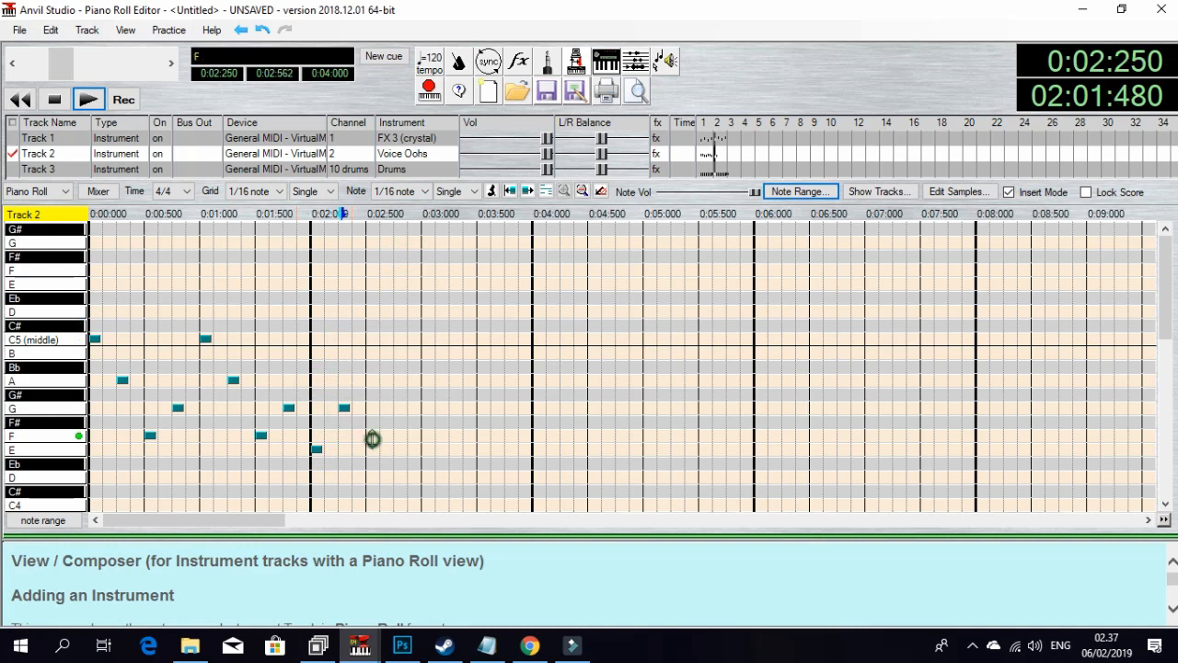
{"action": "left_click", "coordinate": [400, 367]}
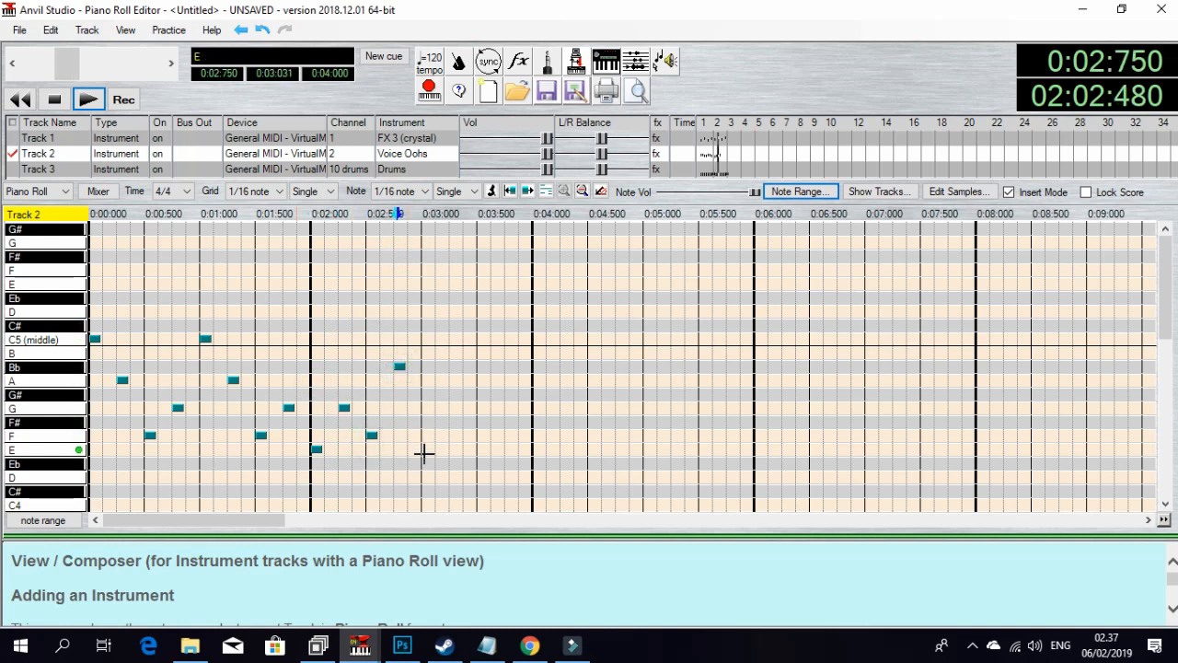
{"action": "left_click", "coordinate": [455, 408]}
{"action": "left_click", "coordinate": [482, 434]}
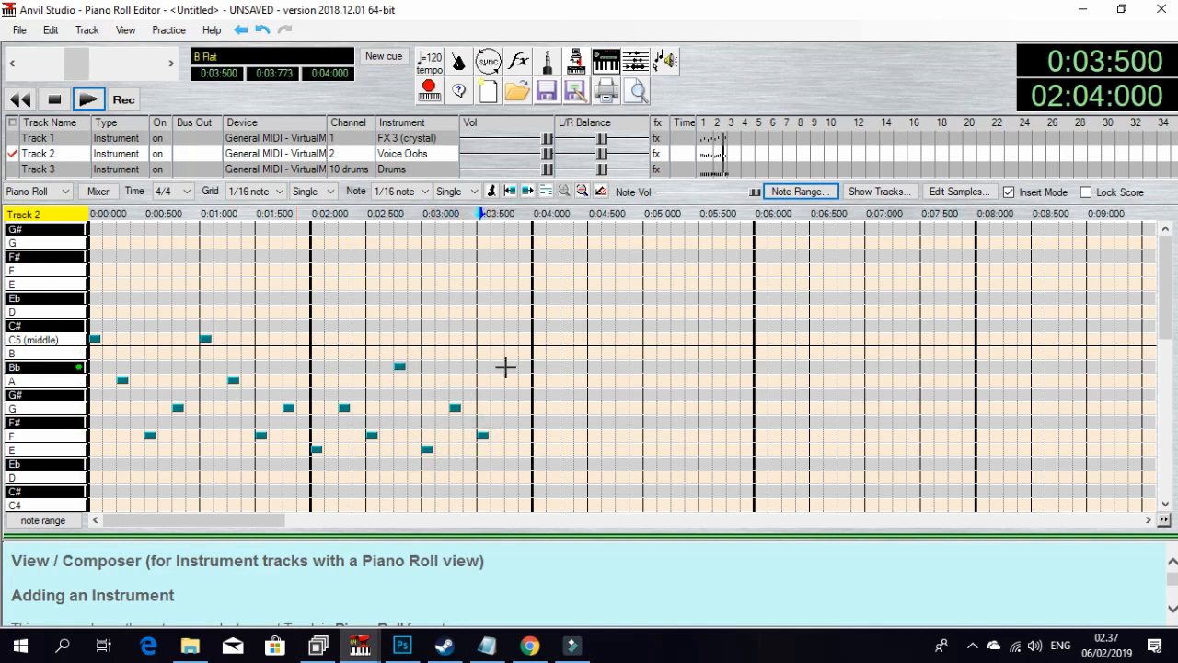
{"action": "left_click", "coordinate": [506, 367]}
{"action": "left_click", "coordinate": [21, 99]}
{"action": "left_click", "coordinate": [88, 99]}
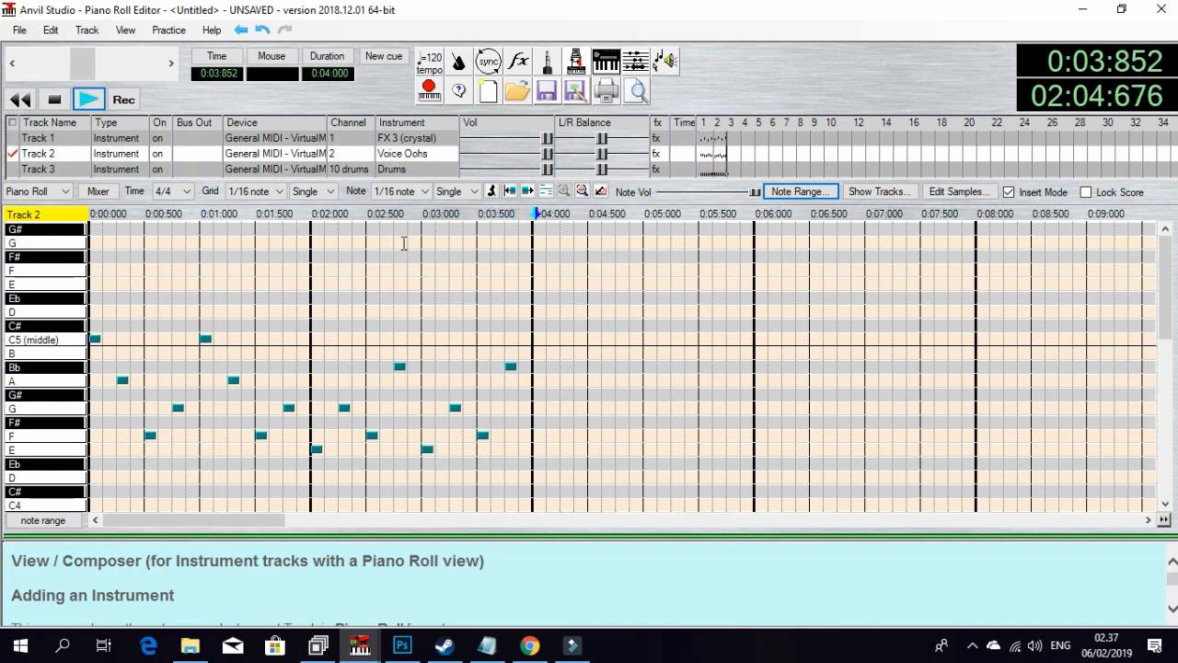
Step: Save the song as Mus_Learn Test.mid in the Baldi Basics Midi folder, replacing the existing file
{"action": "left_click", "coordinate": [19, 30]}
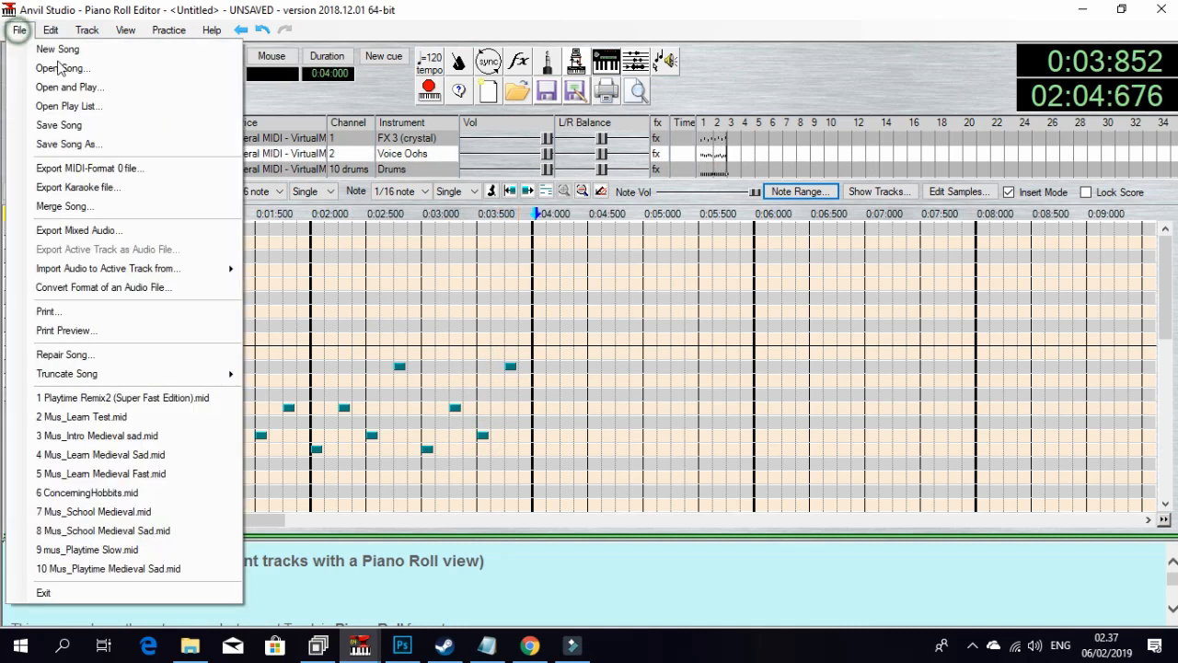
{"action": "left_click", "coordinate": [103, 147]}
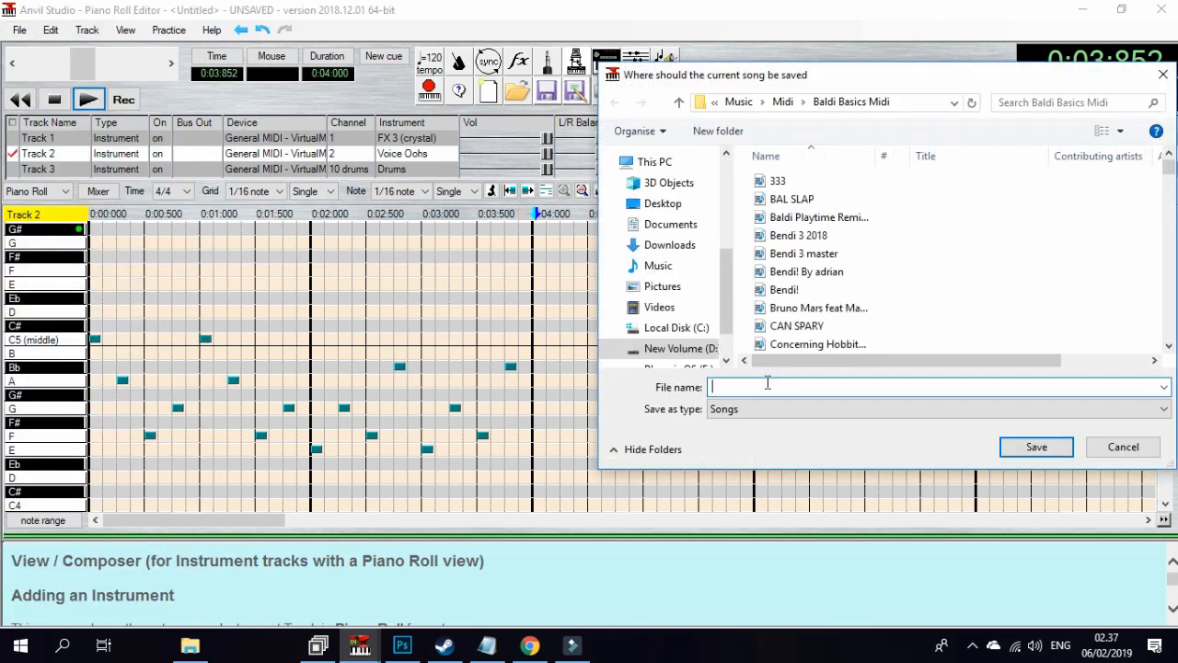
{"action": "type", "text": "Mus"}
{"action": "key", "text": "BackSpace"}
{"action": "type", "text": "_le"}
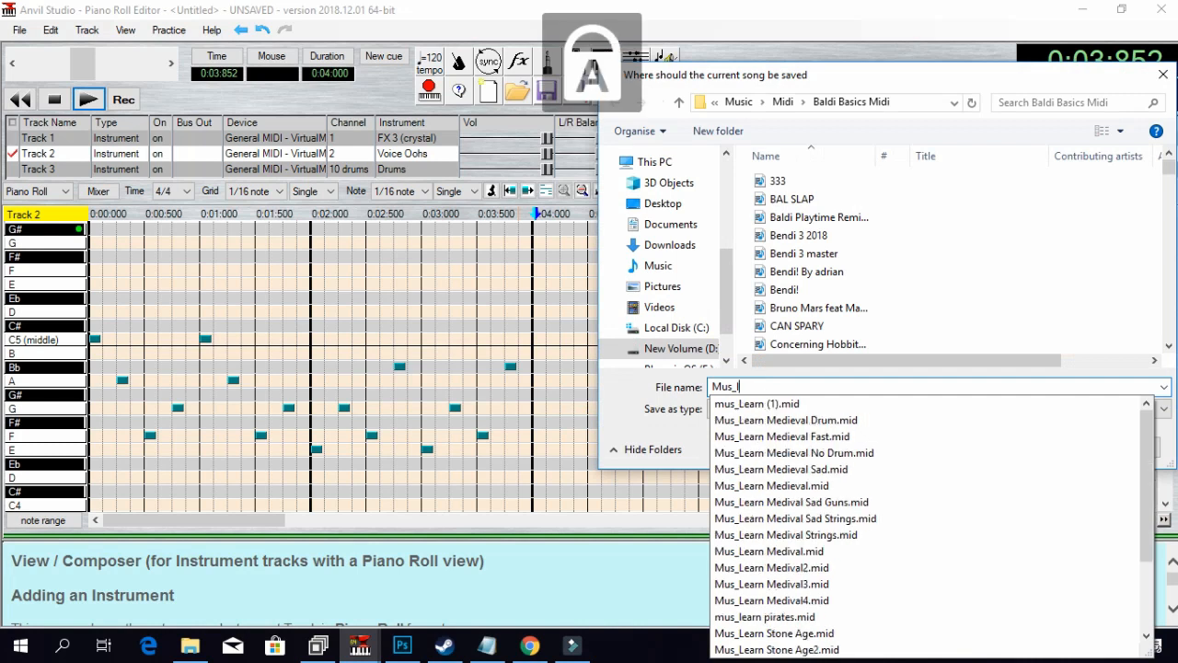
{"action": "key", "text": "BackSpace"}
{"action": "key", "text": "BackSpace"}
{"action": "key", "text": "BackSpace"}
{"action": "type", "text": "L"}
{"action": "key", "text": "Caps_Lock"}
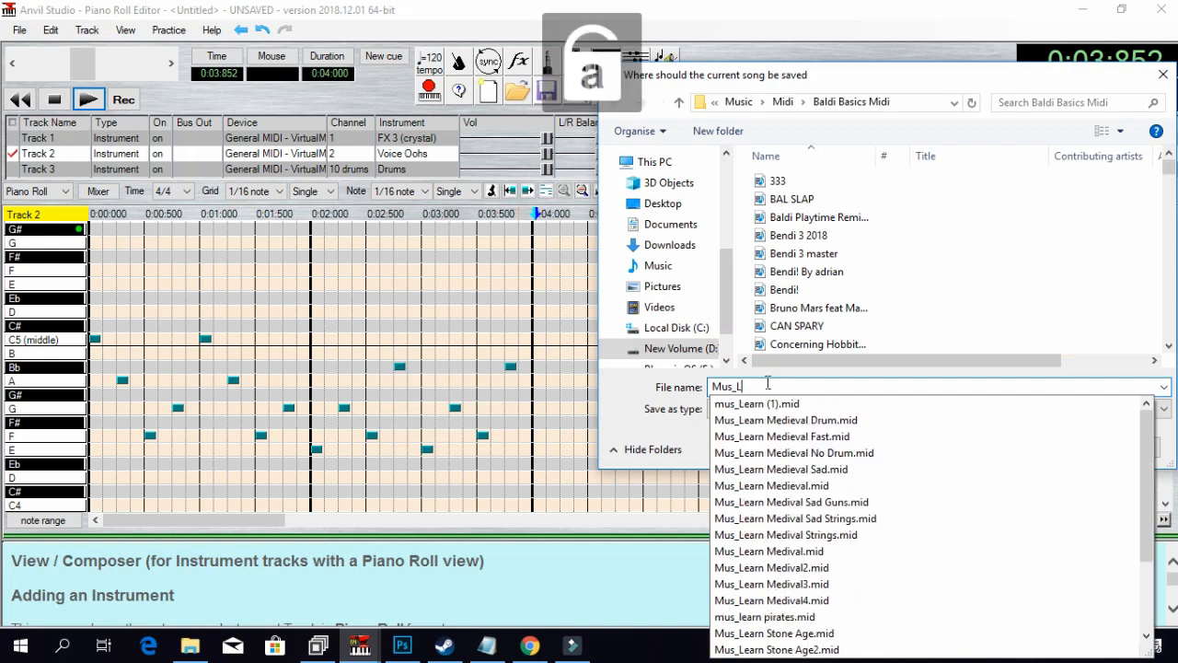
{"action": "type", "text": "earn"}
{"action": "key", "text": "Caps_Lock"}
{"action": "type", "text": "Test.mid"}
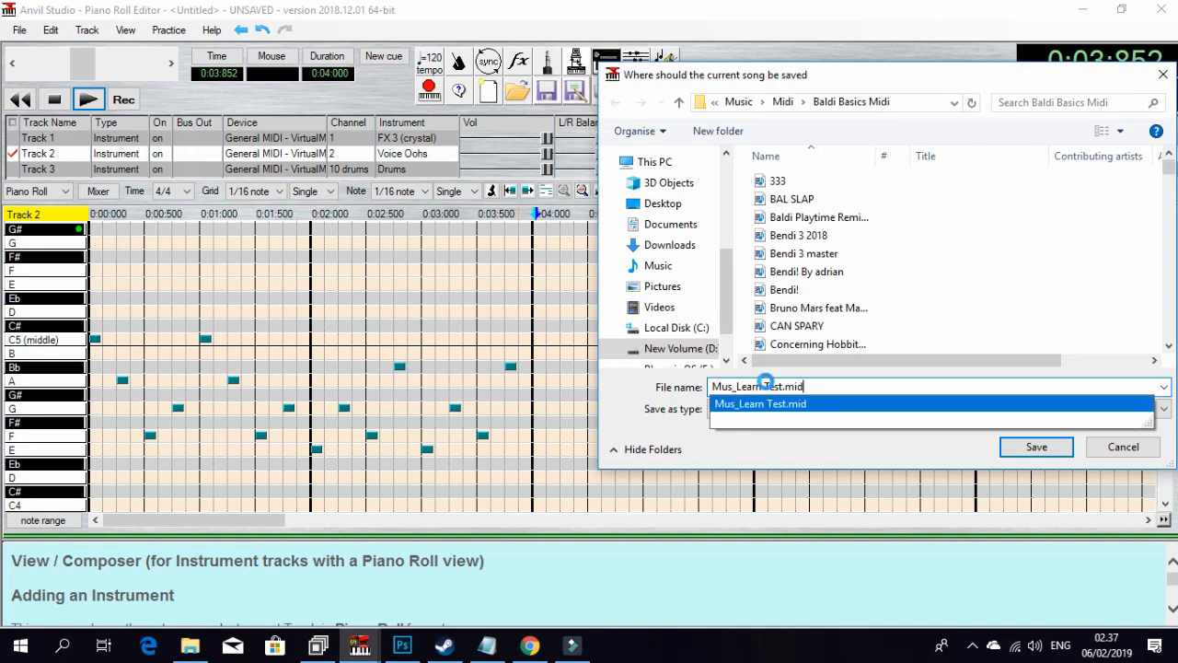
{"action": "key", "text": "Return"}
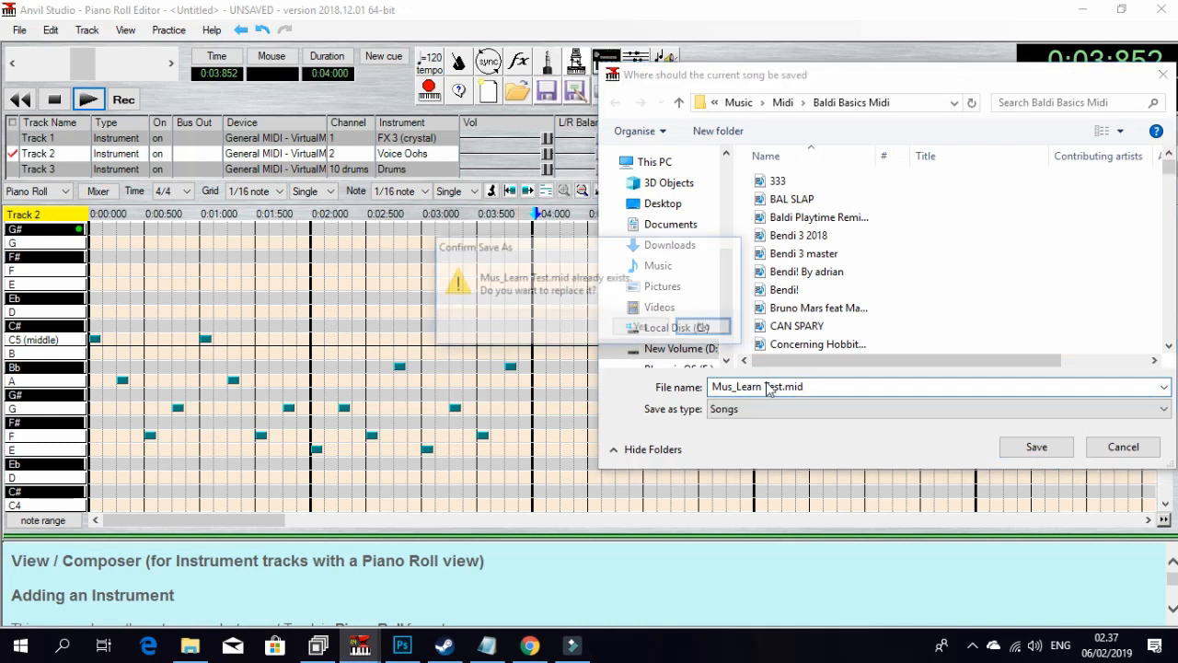
{"action": "left_click", "coordinate": [641, 329]}
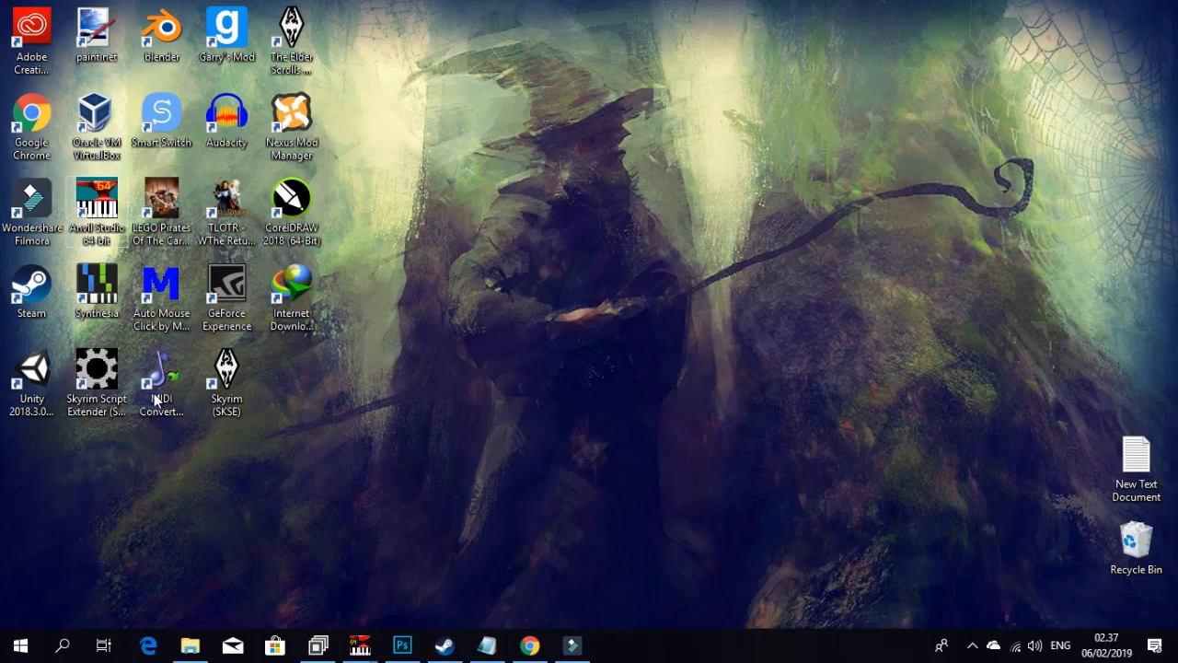
Step: Launch the trial version of MIDI Converter Studio, then close the Filmora export dialog and minimize Filmora
{"action": "left_click", "coordinate": [157, 414]}
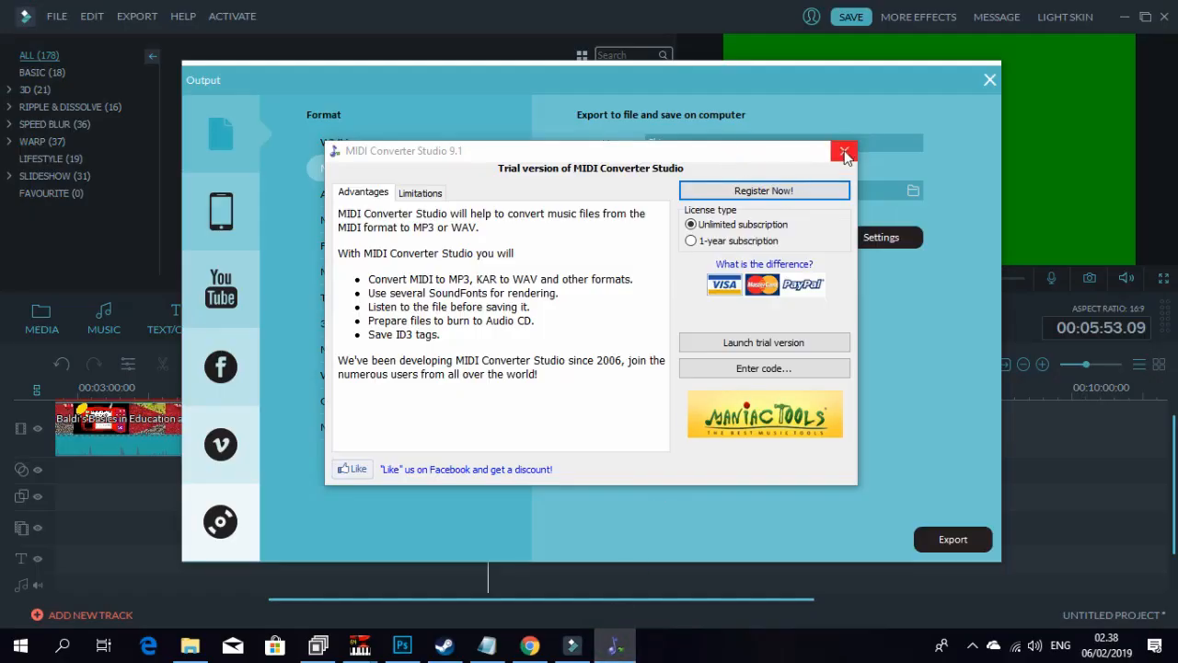
{"action": "left_click", "coordinate": [755, 343]}
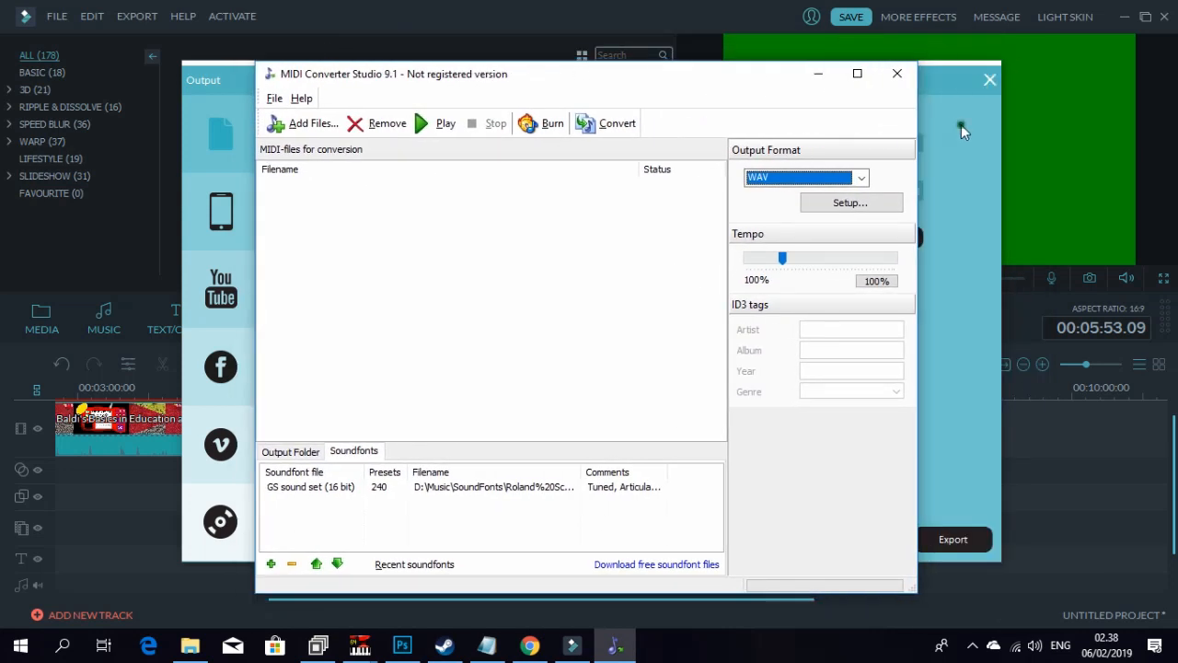
{"action": "left_click", "coordinate": [967, 127]}
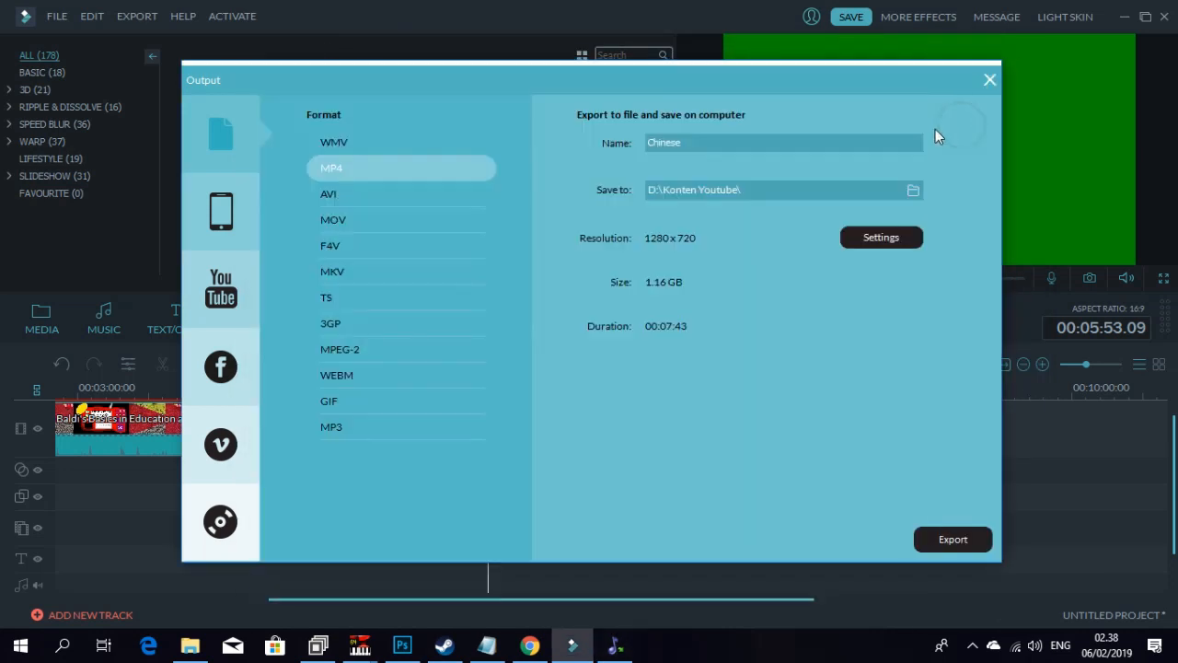
{"action": "left_click", "coordinate": [990, 79]}
{"action": "left_click", "coordinate": [1125, 19]}
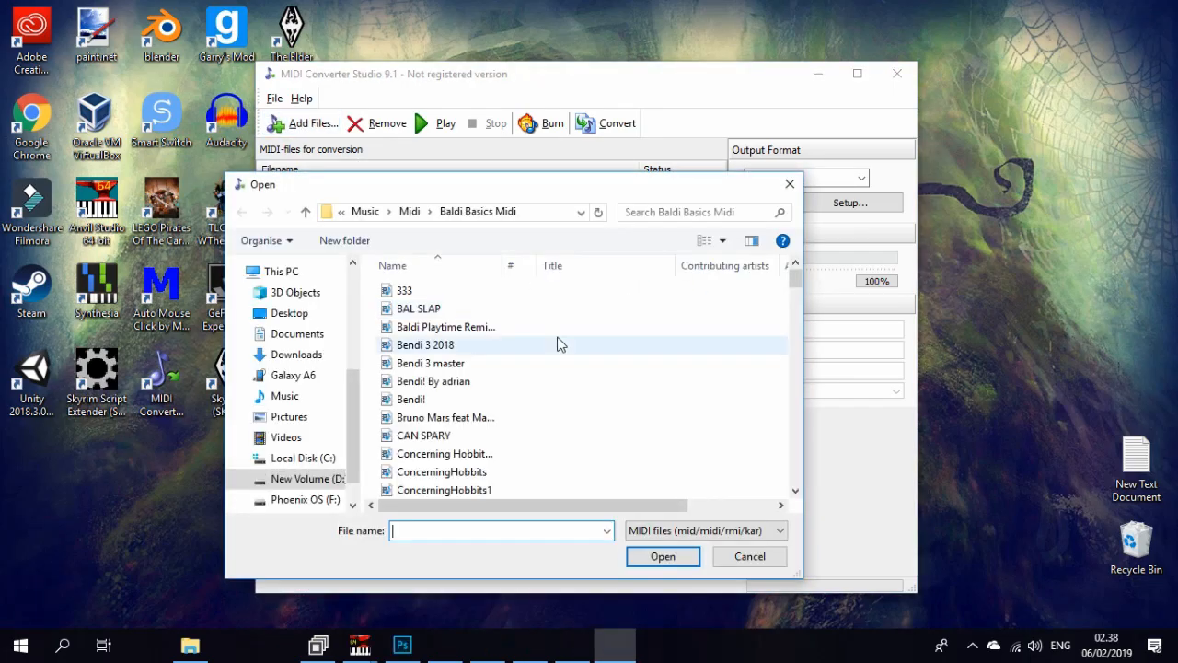
Step: Add Mus_Learn Test.mid from the Baldi Basics Midi folder to the files for conversion
{"action": "scroll", "coordinate": [558, 341], "scroll_direction": "down", "scroll_amount": 10}
{"action": "scroll", "coordinate": [565, 390], "scroll_direction": "down", "scroll_amount": 4}
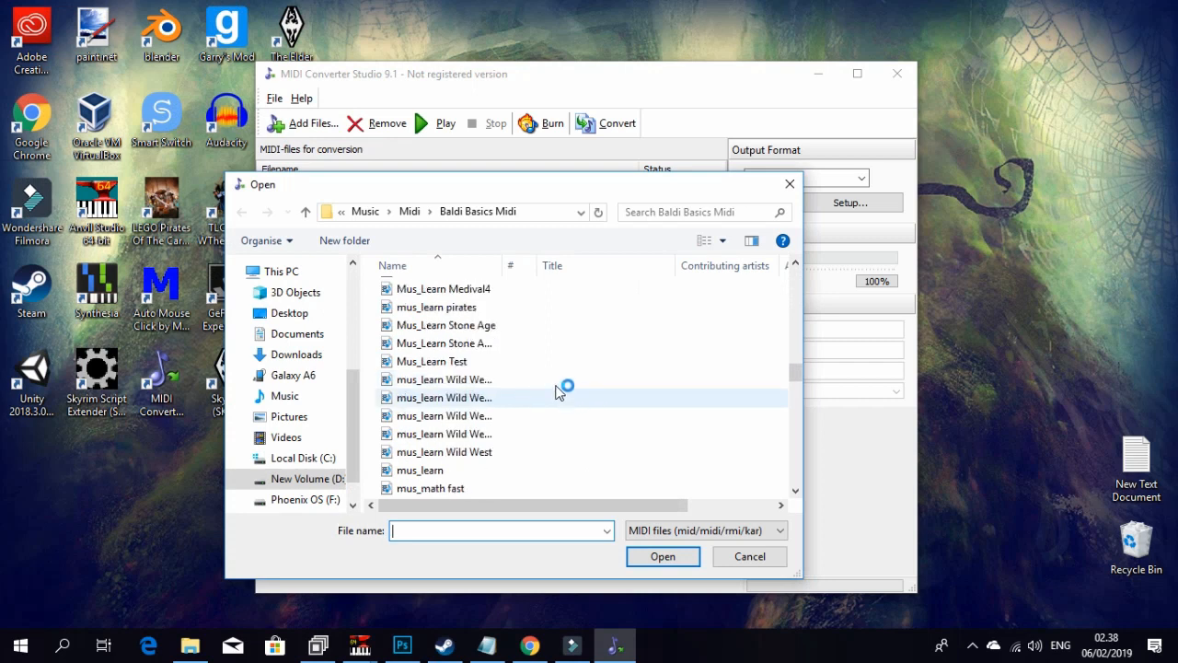
{"action": "double_click", "coordinate": [547, 351]}
Step: Add Mus_Learn Stone Age2.mid from the same folder to the files for conversion
{"action": "left_click", "coordinate": [309, 123]}
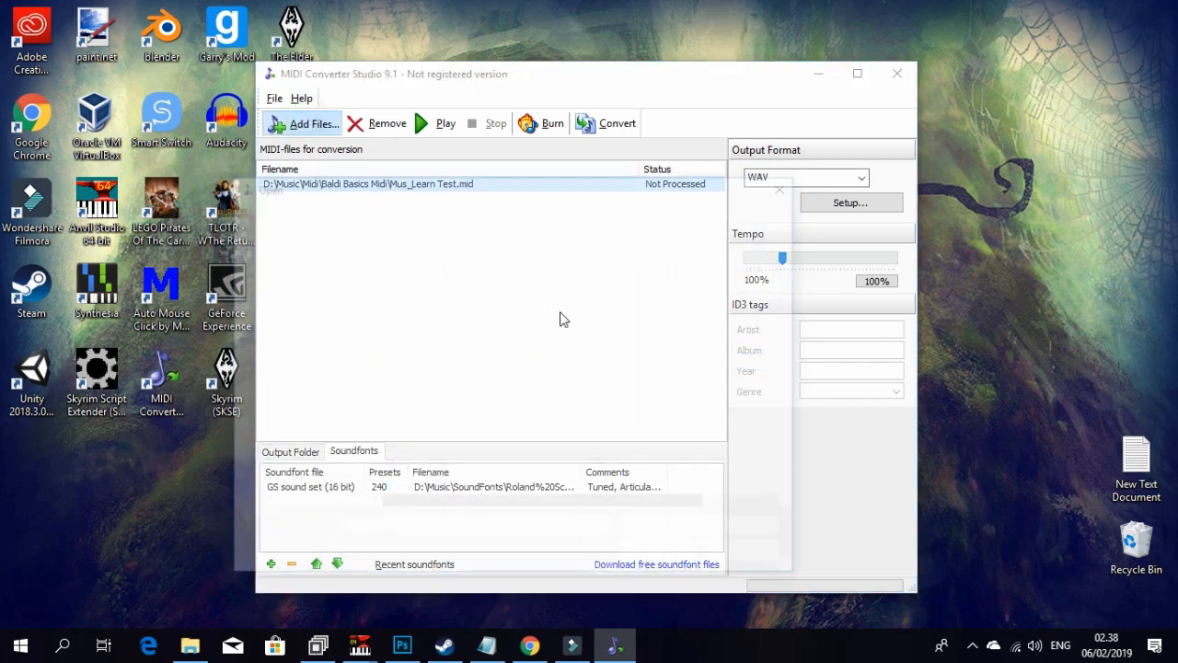
{"action": "scroll", "coordinate": [547, 336], "scroll_direction": "down", "scroll_amount": 5}
{"action": "scroll", "coordinate": [537, 353], "scroll_direction": "down", "scroll_amount": 5}
{"action": "scroll", "coordinate": [540, 349], "scroll_direction": "up", "scroll_amount": 1}
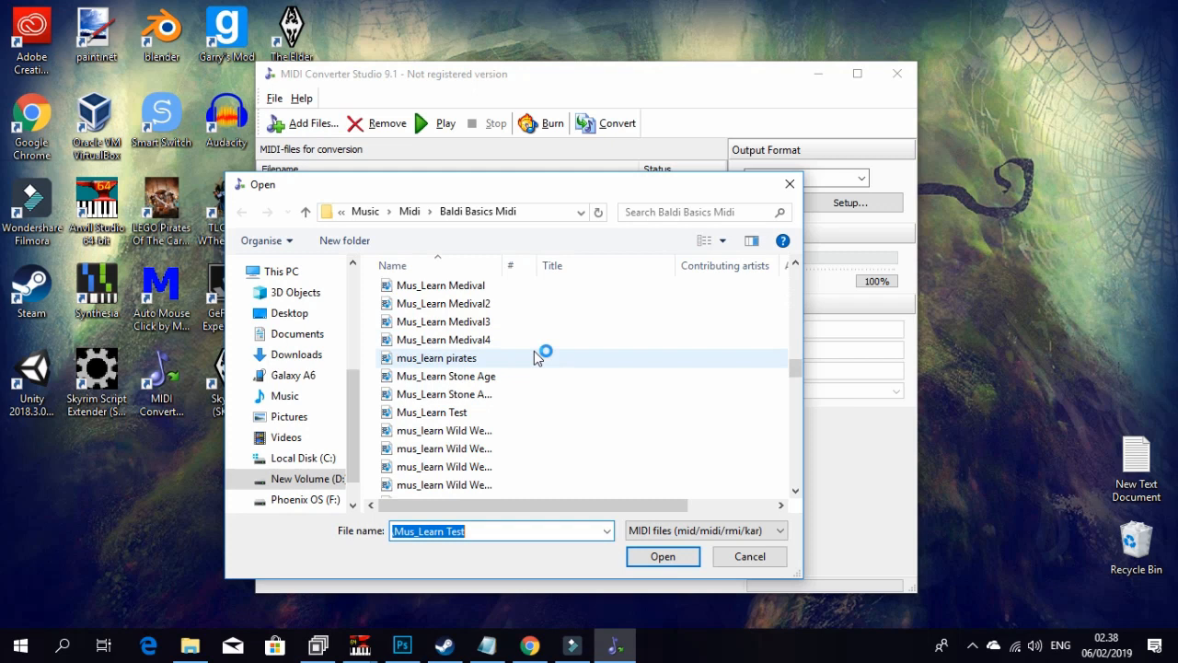
{"action": "left_click", "coordinate": [513, 379]}
{"action": "left_click", "coordinate": [502, 392]}
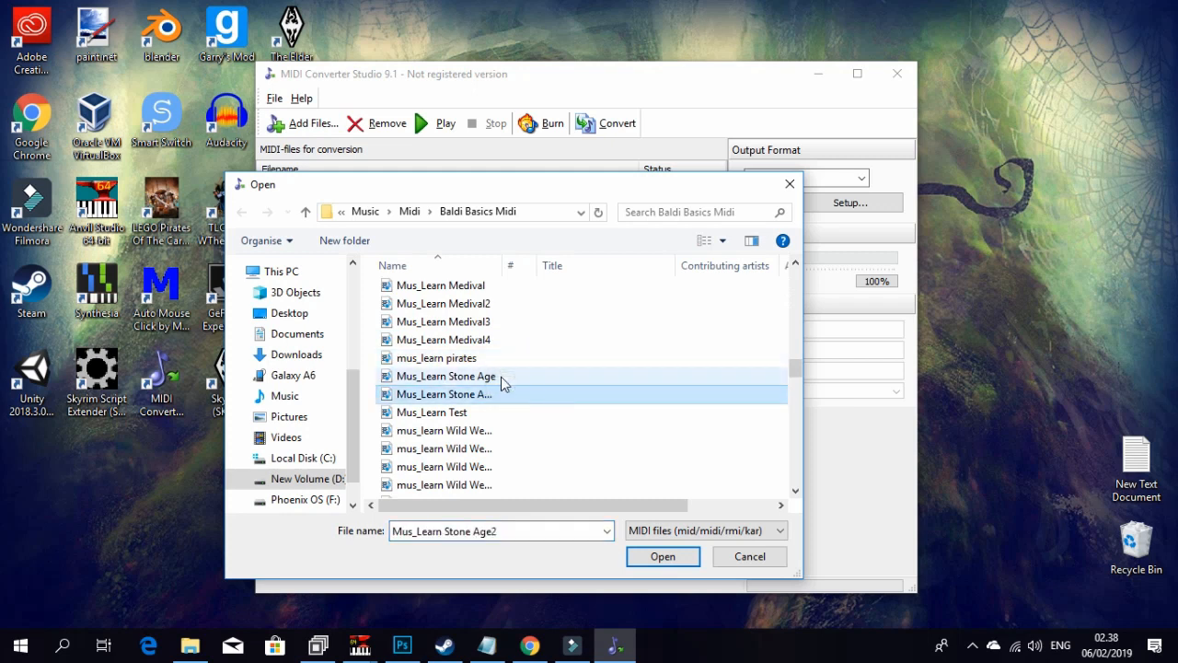
{"action": "double_click", "coordinate": [500, 392]}
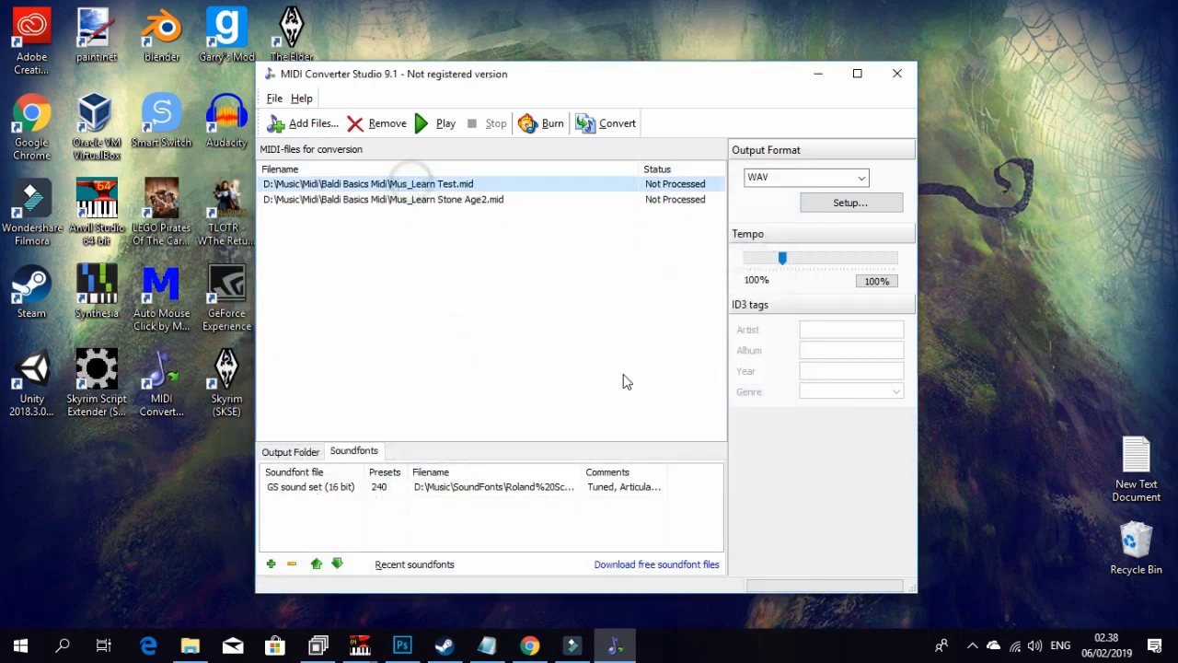
Step: Play Mus_Learn Test.mid and add the OmegaGMGS2.sf2 soundfont from the Music\SoundFonts folder
{"action": "left_click", "coordinate": [361, 189]}
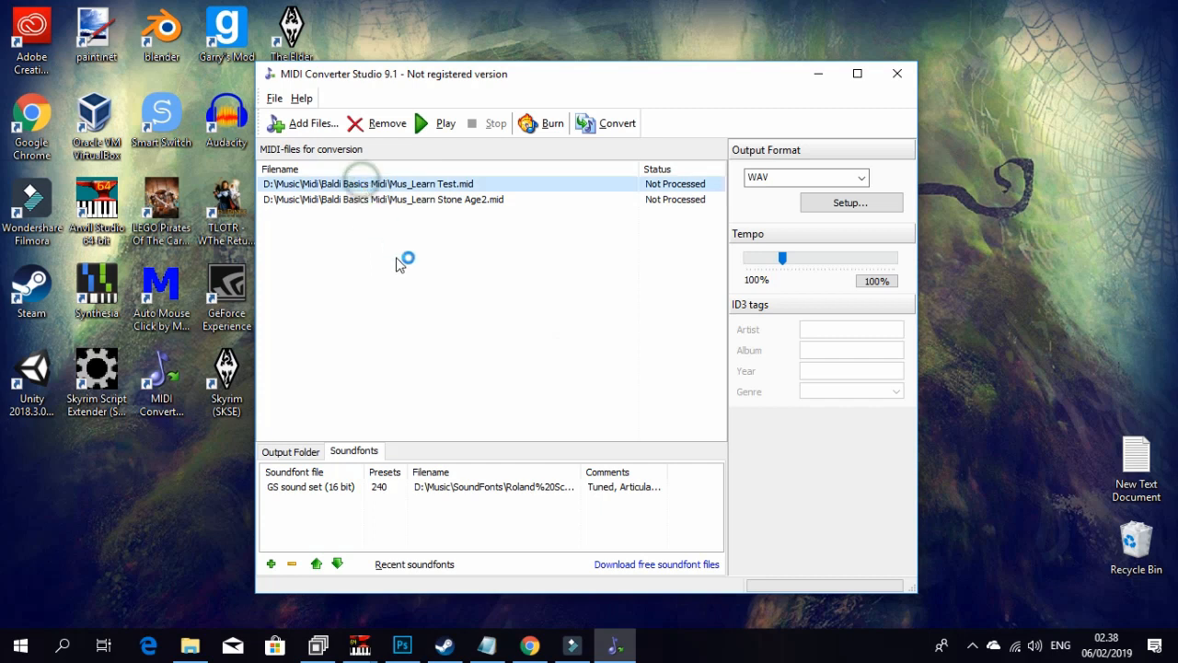
{"action": "left_click", "coordinate": [446, 123]}
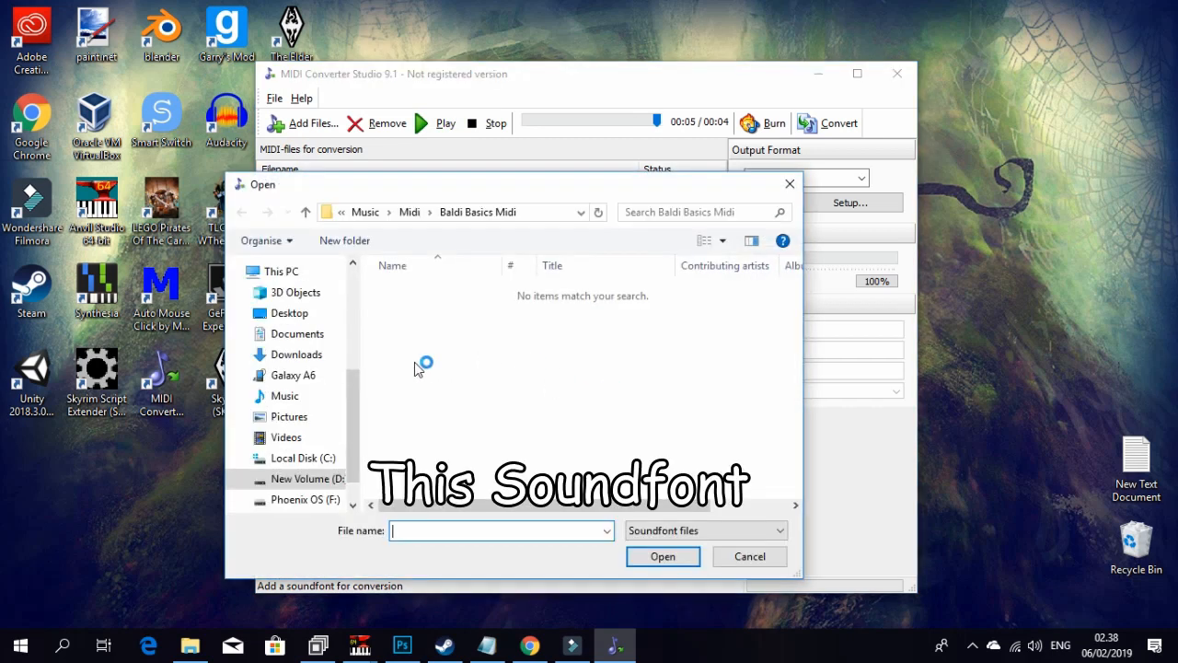
{"action": "double_click", "coordinate": [511, 419]}
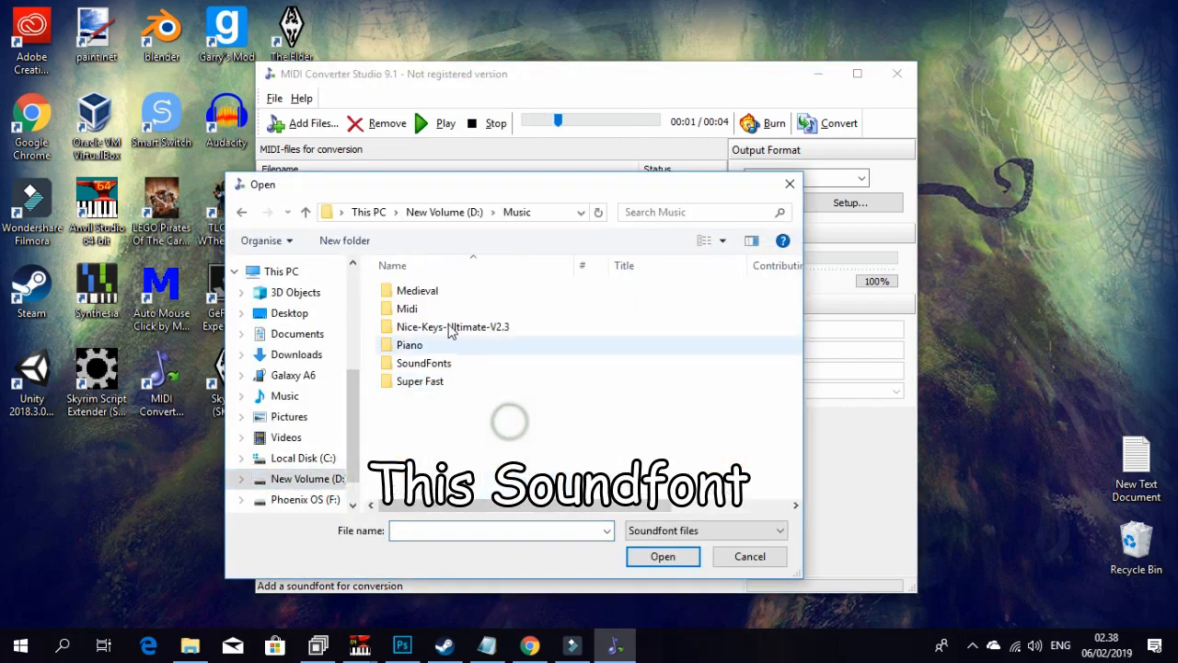
{"action": "left_click", "coordinate": [434, 363]}
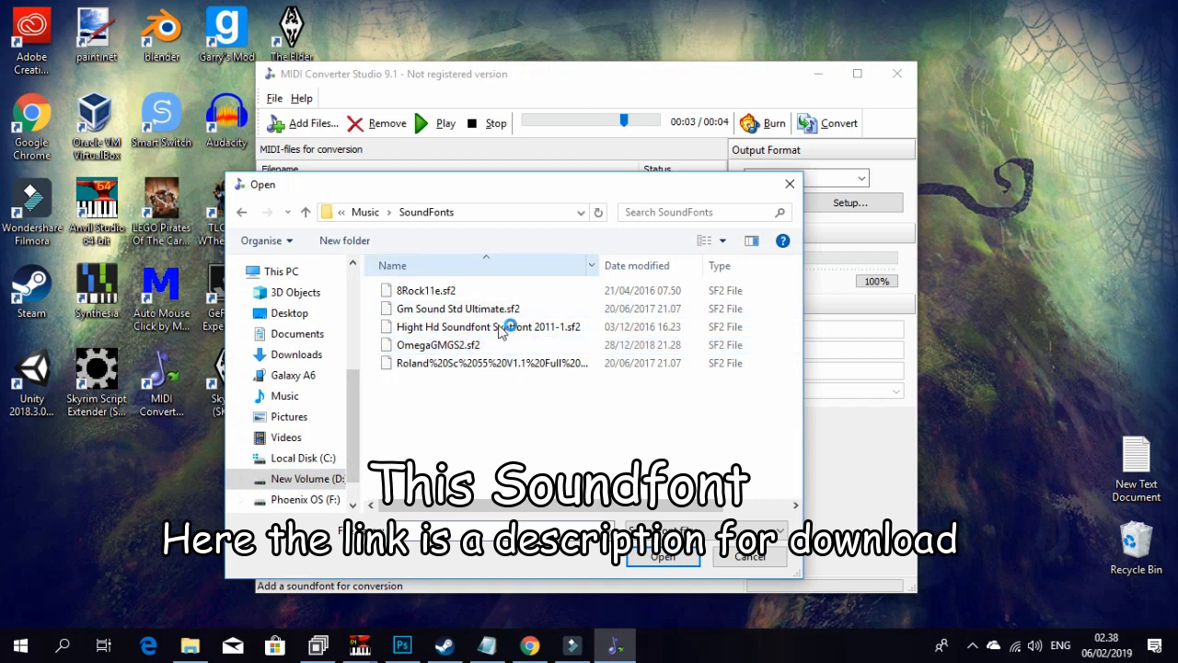
{"action": "double_click", "coordinate": [480, 344]}
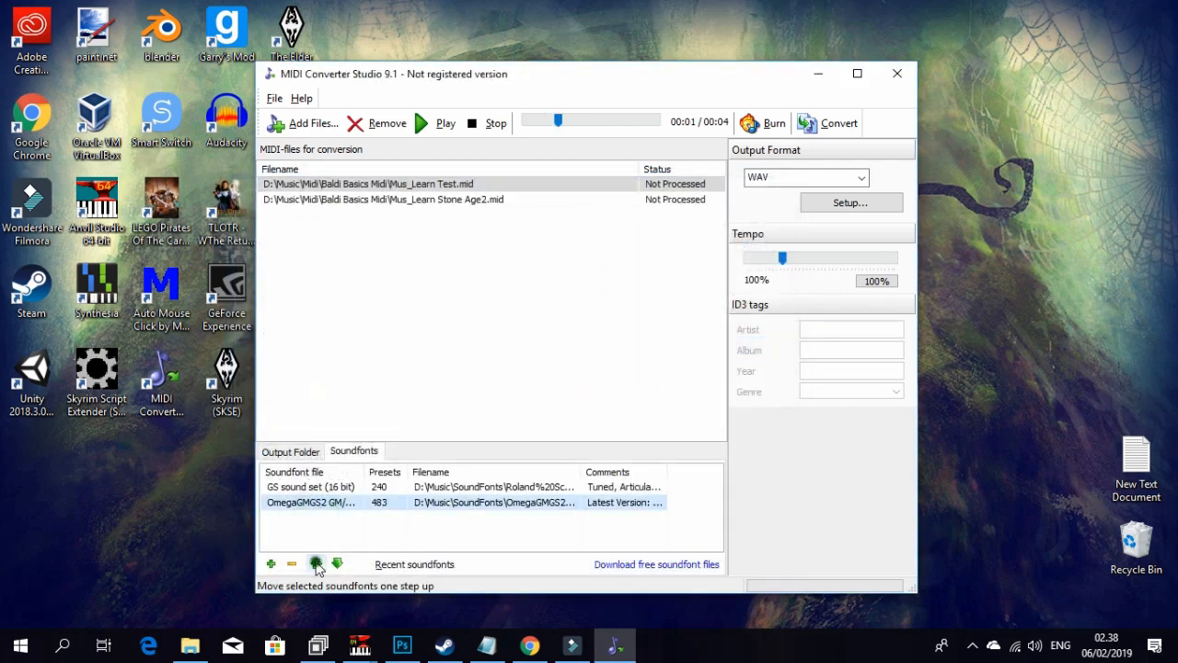
Step: Move the OmegaGMGS2 soundfont above the GS sound set and play Mus_Learn Test.mid and Mus_Learn Stone Age2.mid with it
{"action": "left_click", "coordinate": [316, 563]}
{"action": "left_click", "coordinate": [438, 123]}
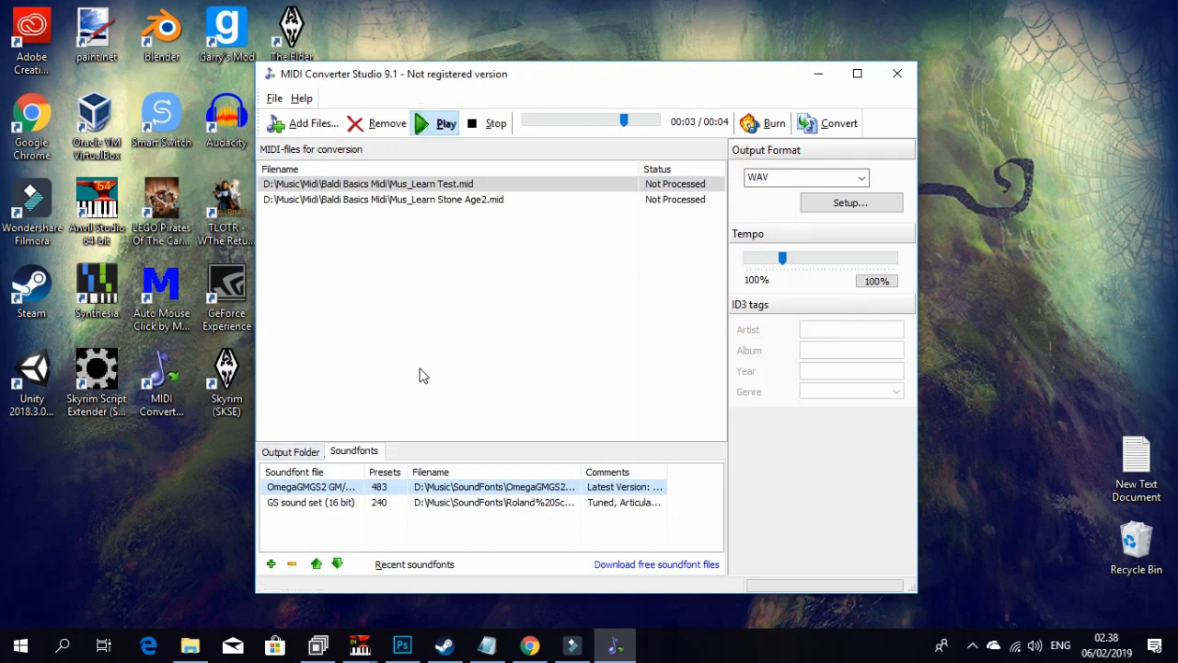
{"action": "left_click", "coordinate": [449, 199]}
{"action": "left_click", "coordinate": [438, 123]}
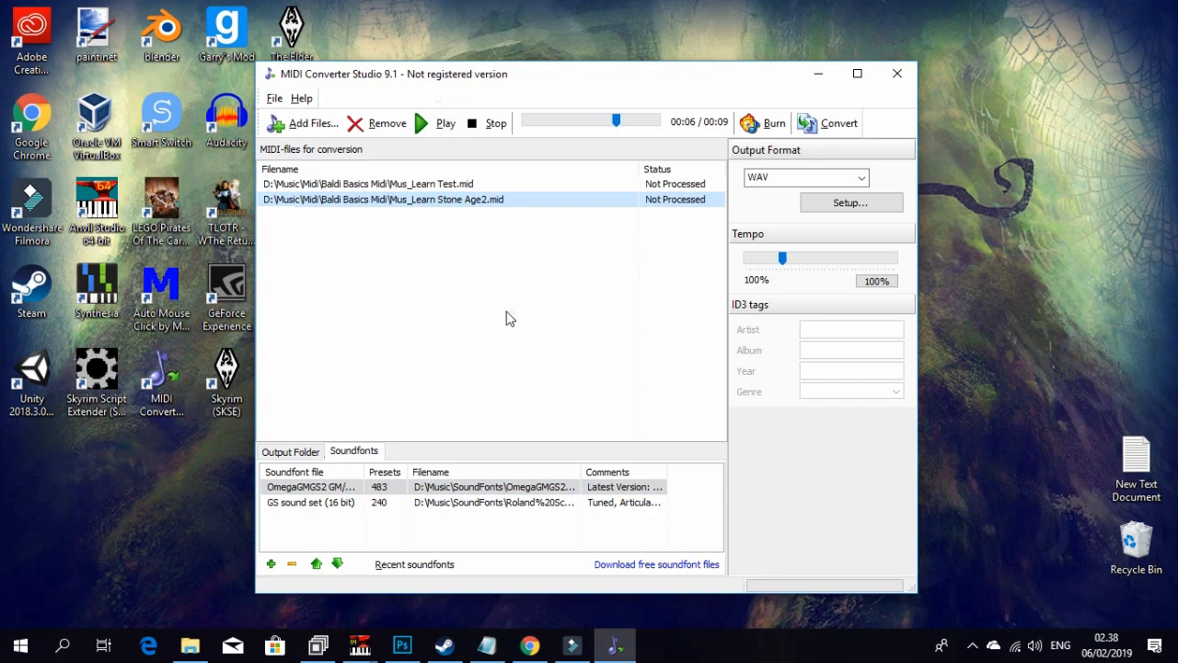
Step: Move the GS sound set (16 bit) soundfont to first place and play Mus_Learn Stone Age2.mid with it
{"action": "left_click", "coordinate": [311, 502]}
{"action": "left_click", "coordinate": [316, 563]}
{"action": "left_click", "coordinate": [434, 123]}
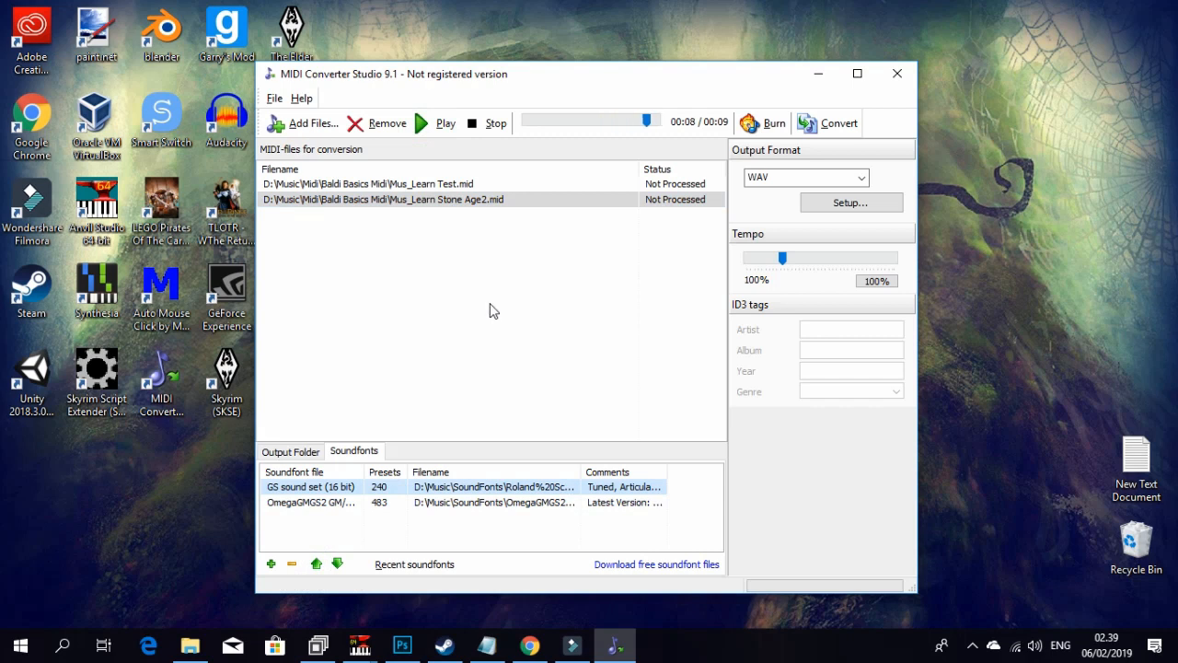
Step: Convert both listed MIDI files to WAV and open the folder containing the converted files
{"action": "left_click", "coordinate": [839, 124]}
{"action": "left_click", "coordinate": [514, 387]}
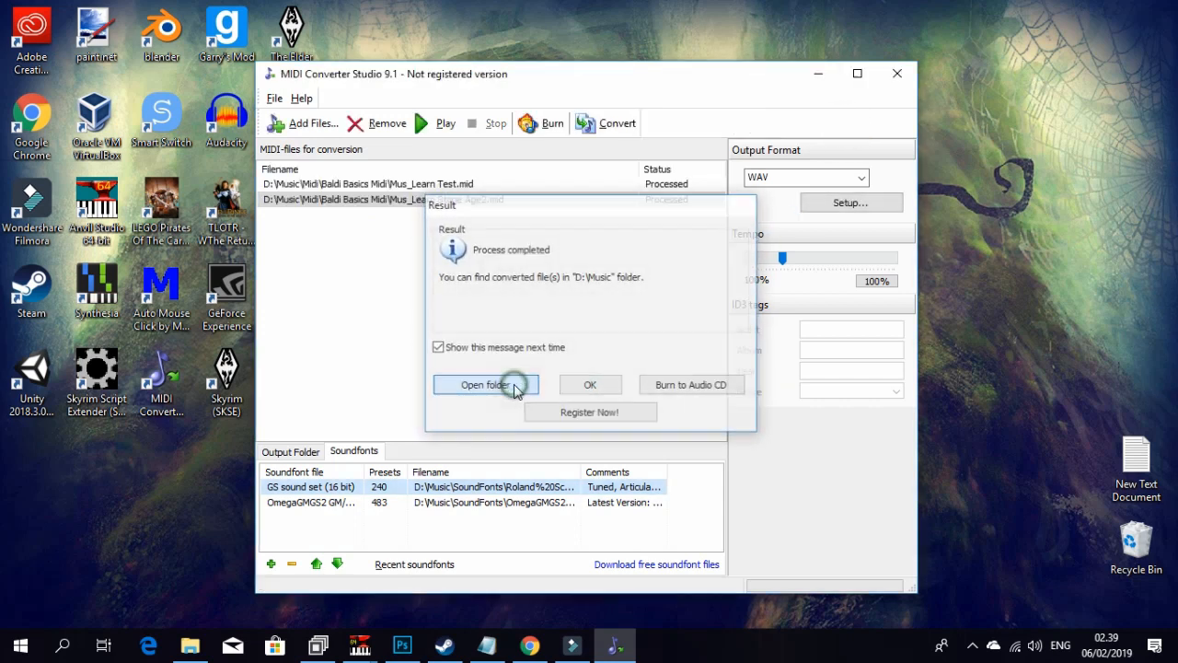
Step: Play the converted Mus_Learn Stone Age2 and Mus_Learn Test files from the Music folder, then close the music player
{"action": "scroll", "coordinate": [433, 446], "scroll_direction": "down", "scroll_amount": 3}
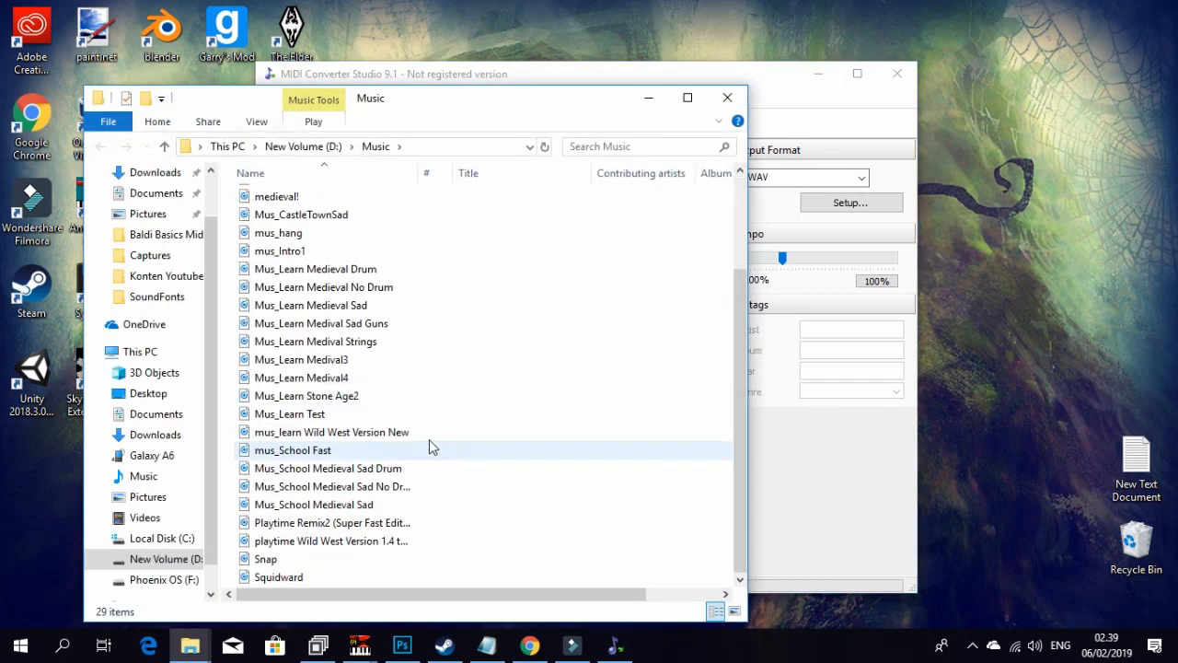
{"action": "double_click", "coordinate": [383, 396]}
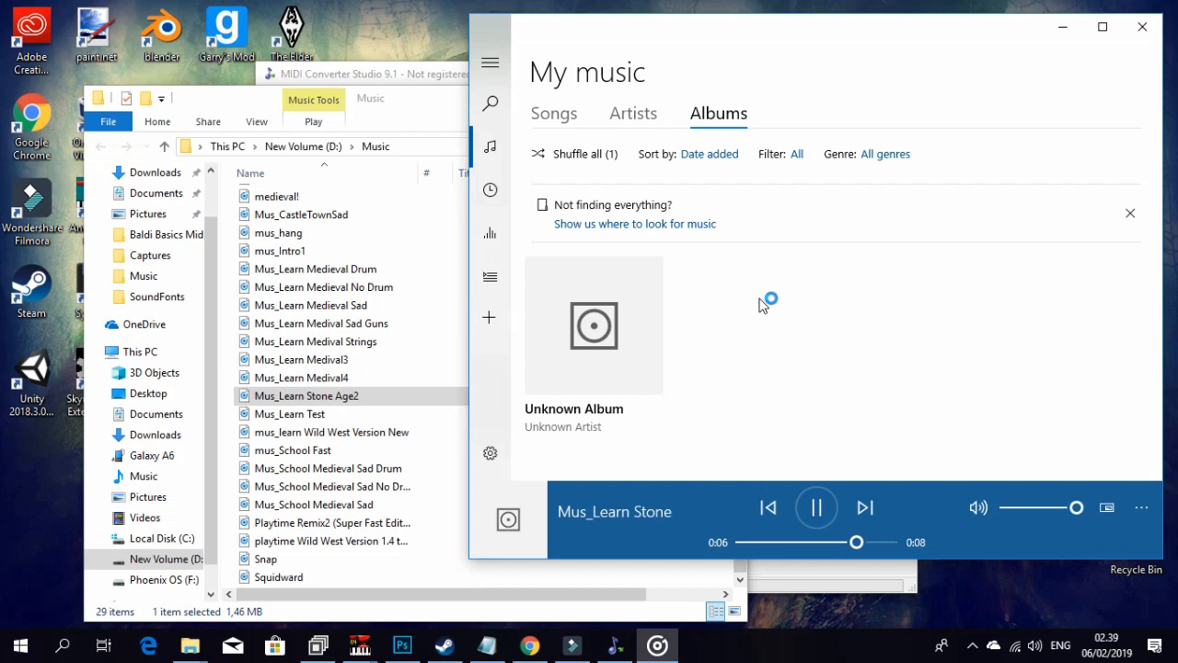
{"action": "left_click", "coordinate": [373, 401]}
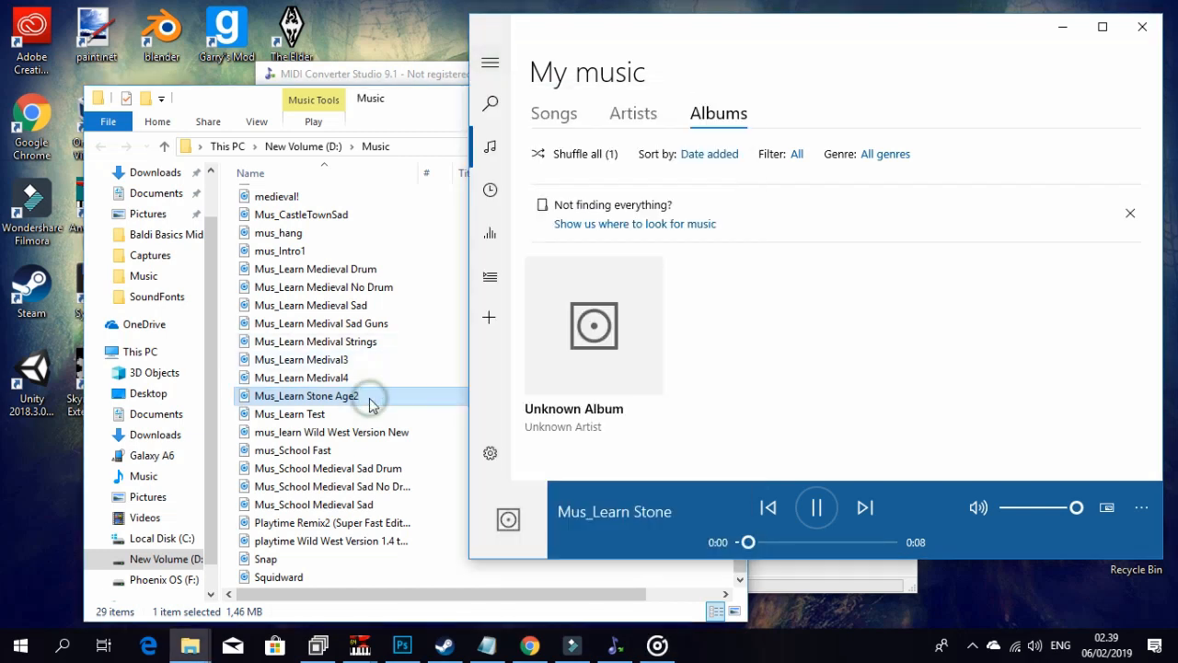
{"action": "double_click", "coordinate": [342, 413]}
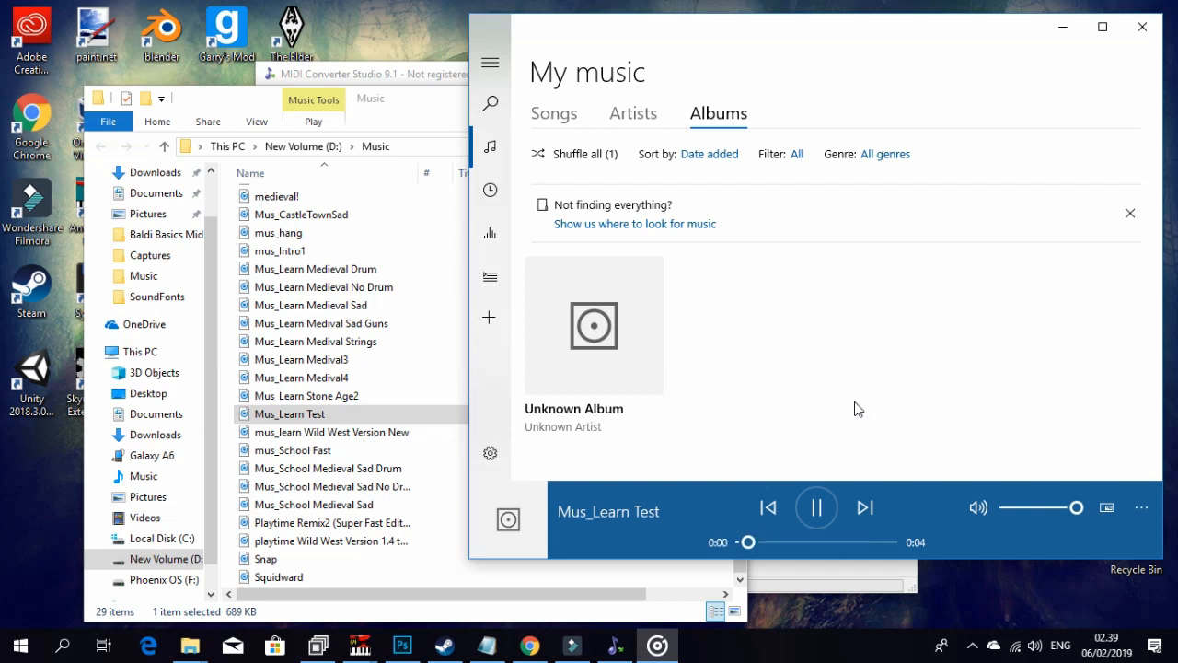
{"action": "left_click", "coordinate": [1143, 27]}
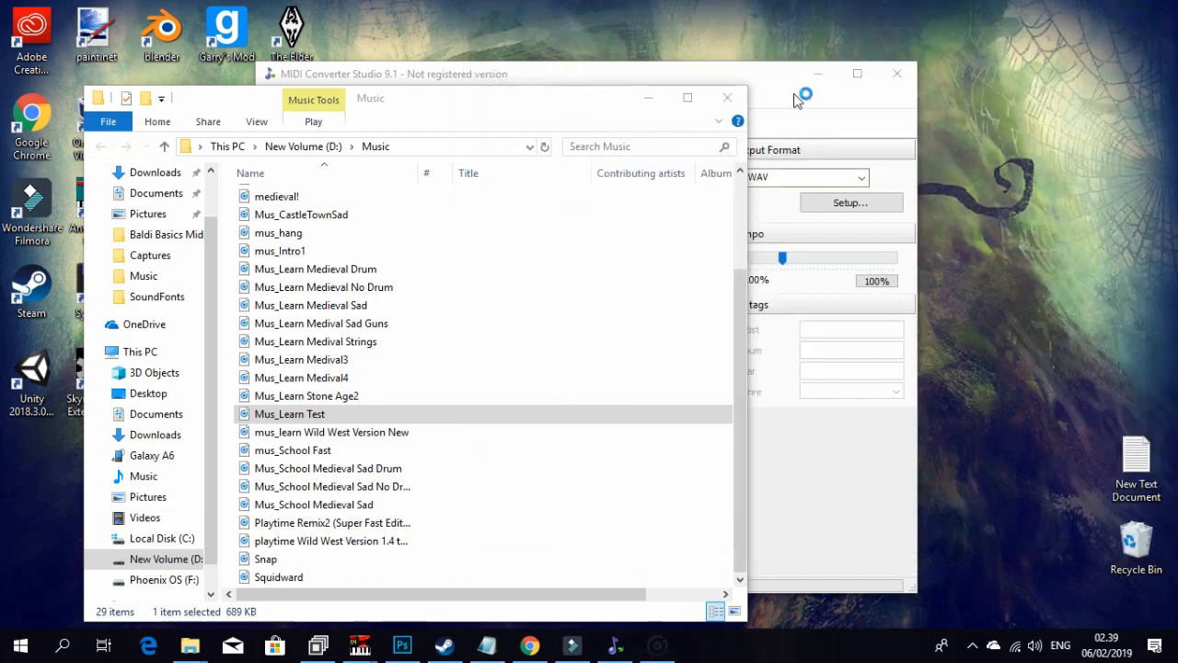